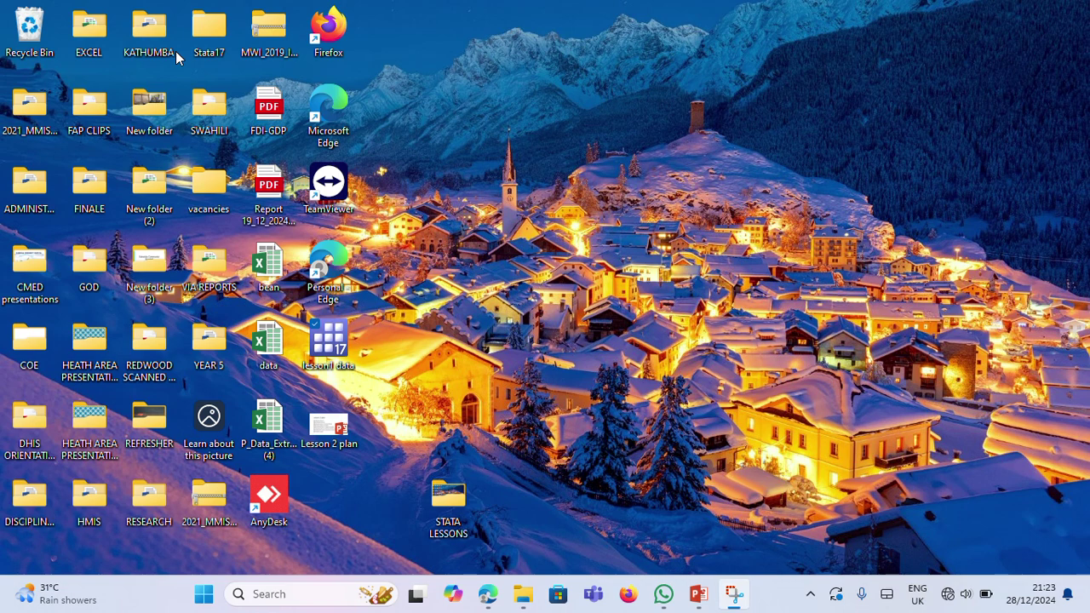
# Launch the StataSE-64 application from the Stata17 folder nested inside the desktop's Stata17 folder
pyautogui.doubleClick(206, 32)
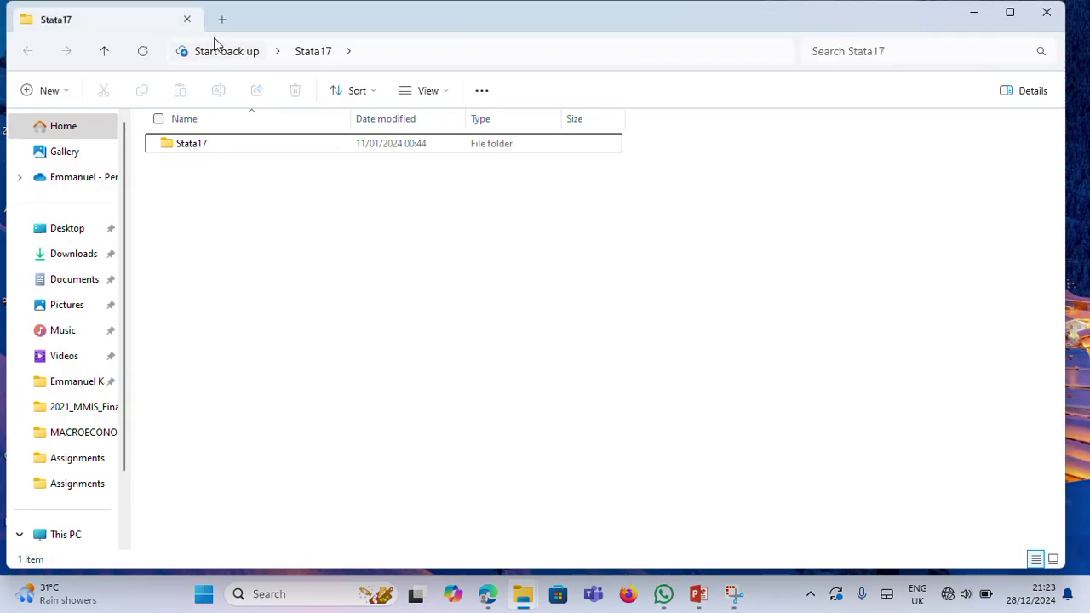
pyautogui.doubleClick(196, 146)
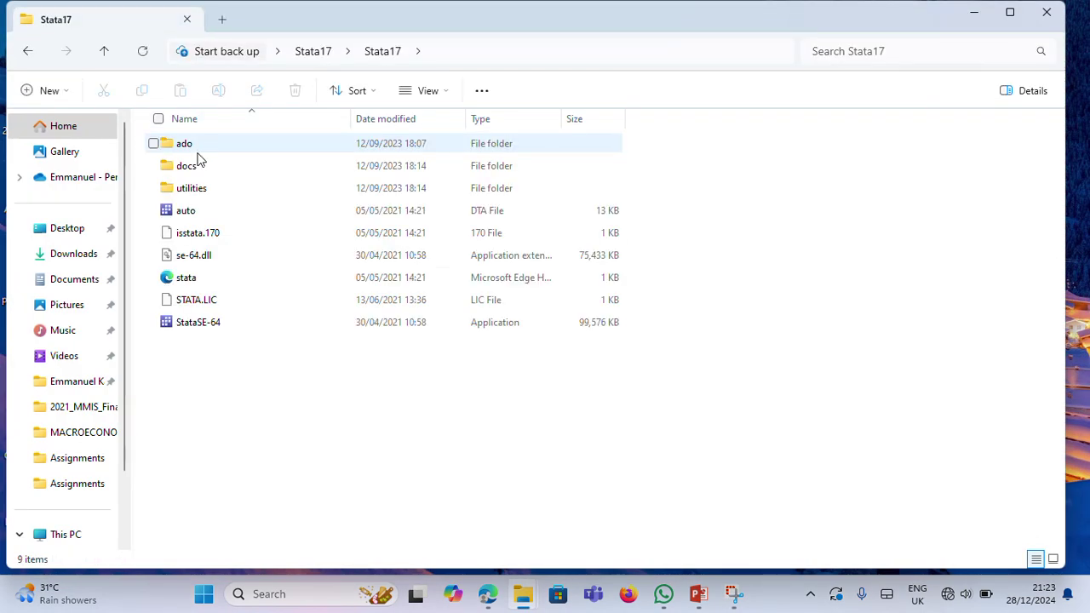
pyautogui.doubleClick(204, 322)
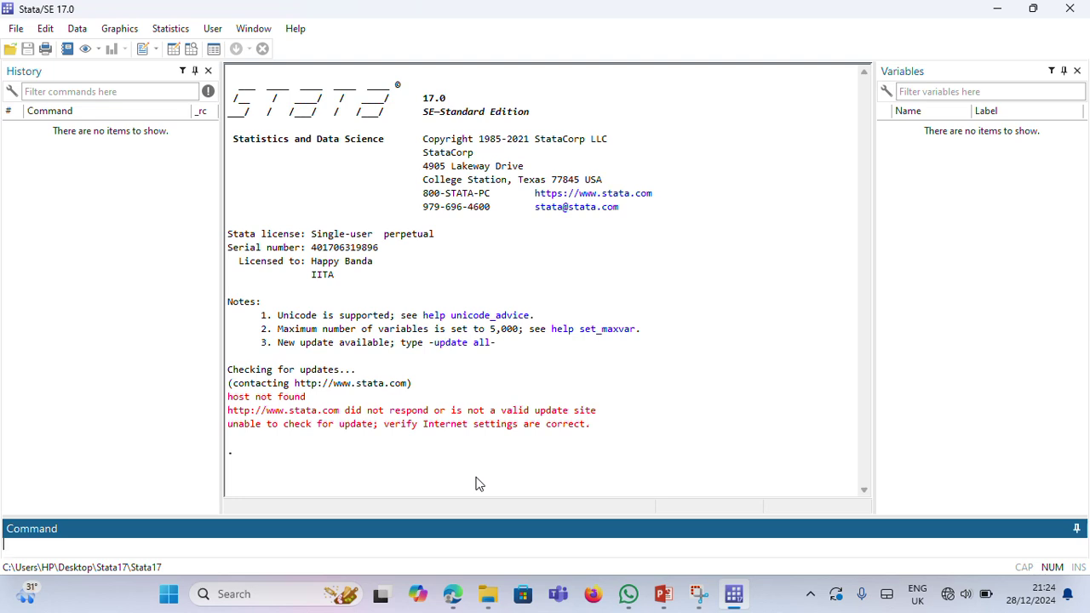
# Begin a cd command in Stata, and copy the folder location of the desktop's lesson1 data file from its properties
pyautogui.write('cd')
pyautogui.click(997, 9)
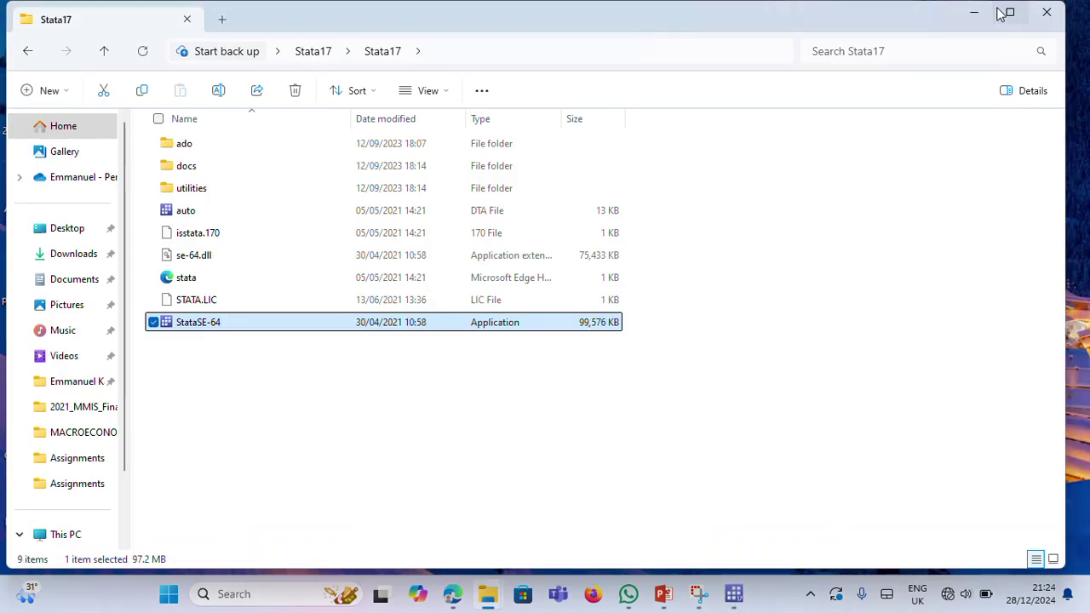
pyautogui.click(973, 11)
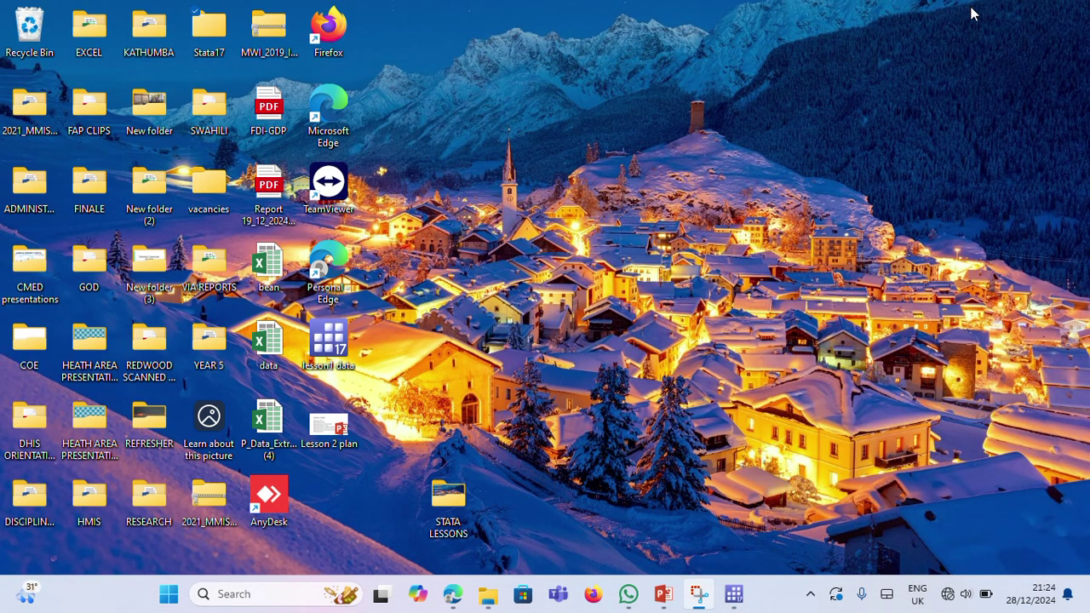
pyautogui.click(336, 351)
pyautogui.rightClick(337, 351)
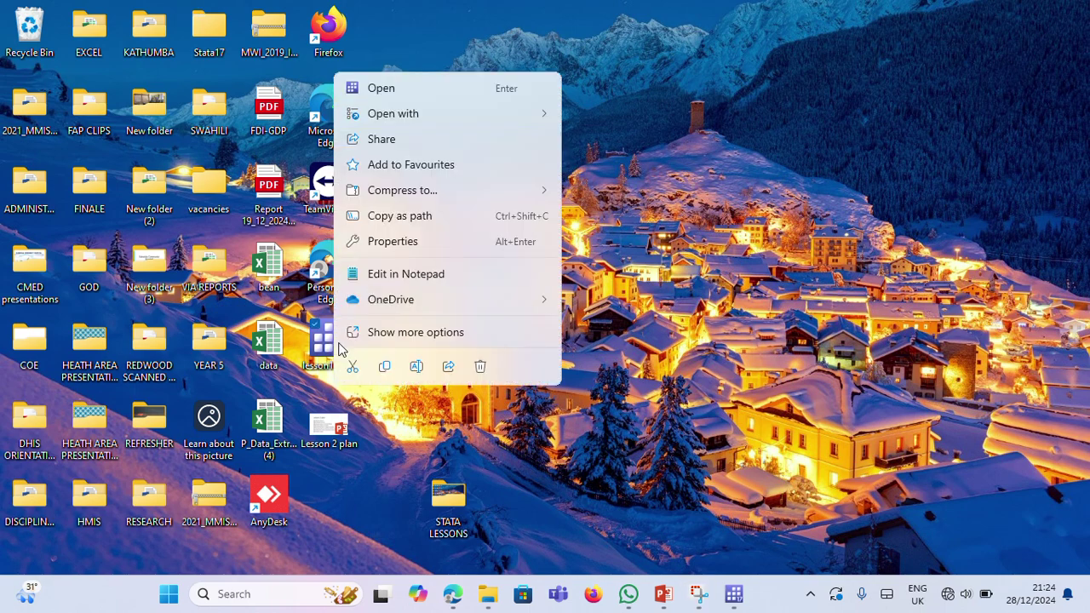
pyautogui.click(400, 333)
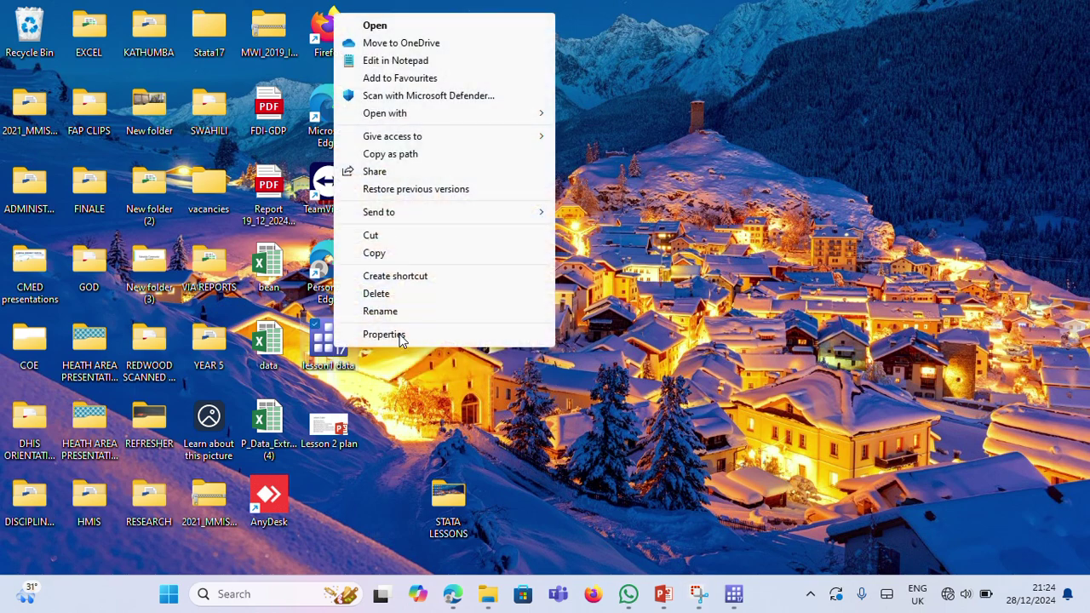
pyautogui.click(383, 335)
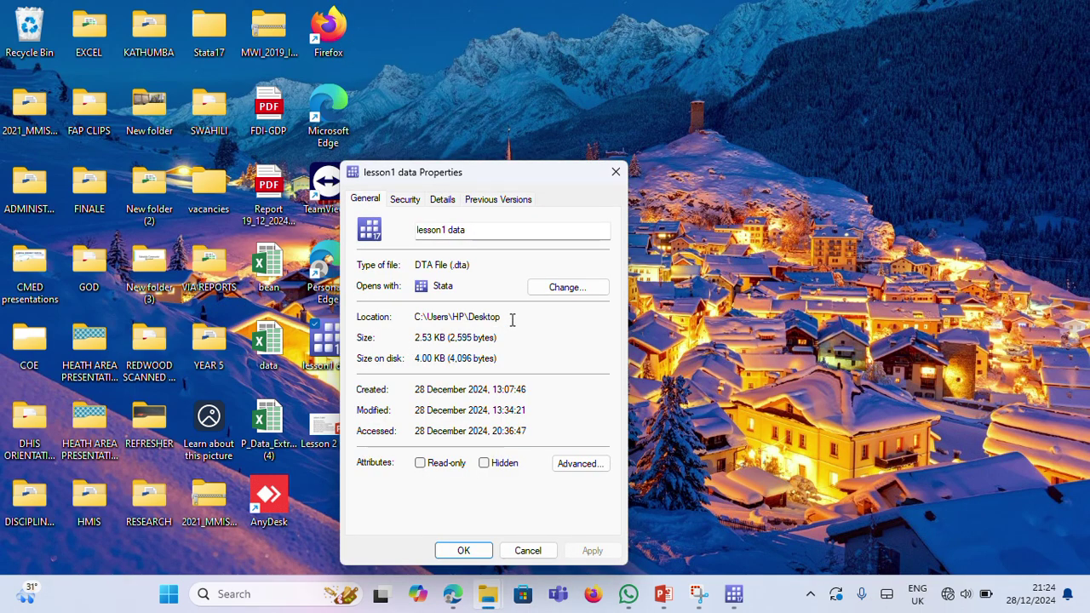
pyautogui.moveTo(511, 320); pyautogui.dragTo(416, 318)
pyautogui.hotkey('ctrl', 'c')
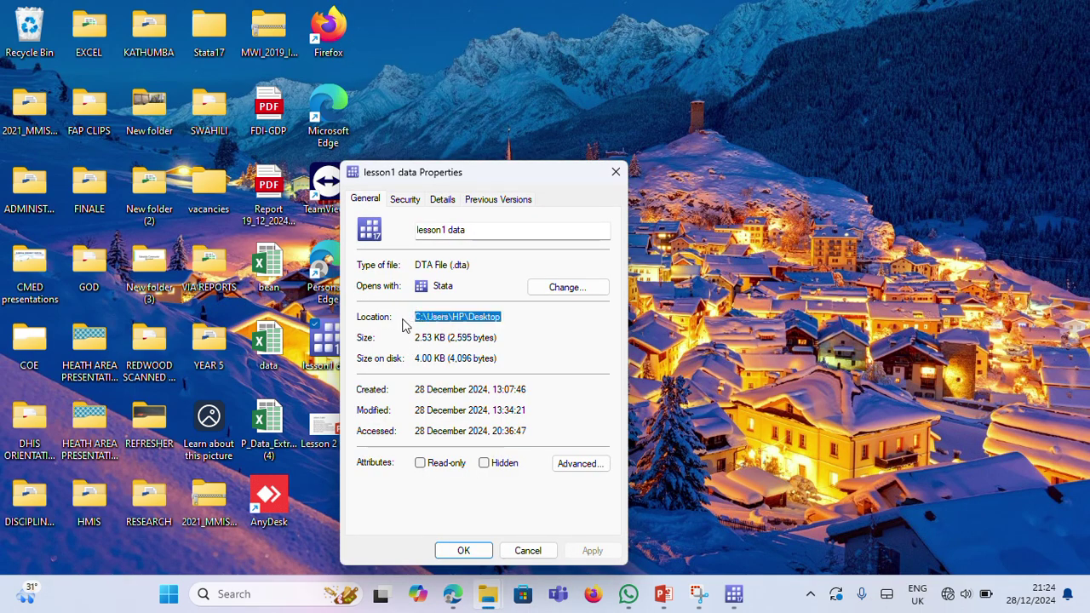
pyautogui.click(528, 550)
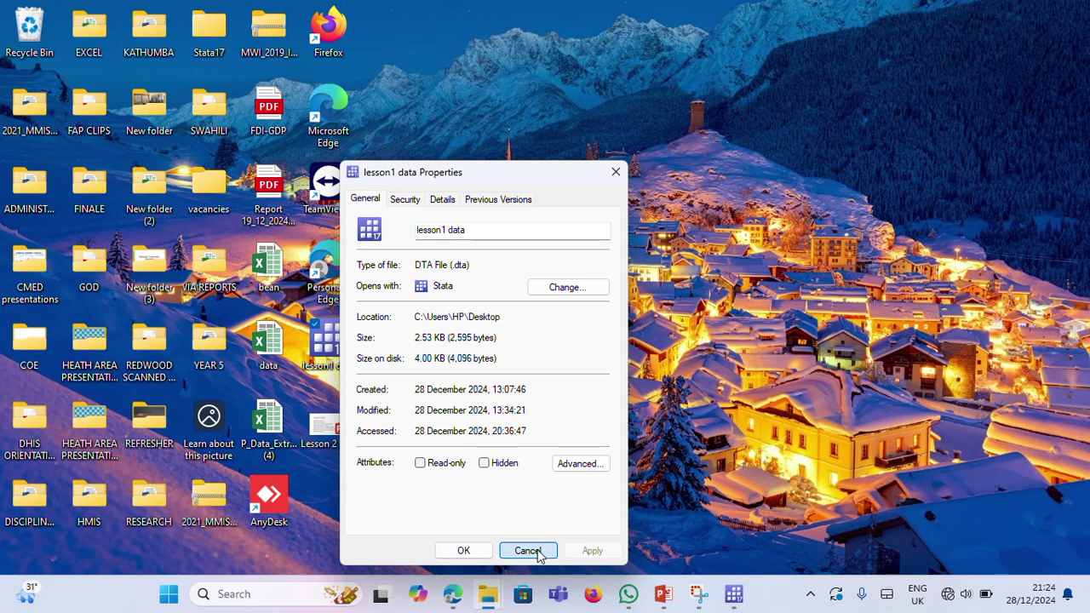
# Back in Stata, complete and run cd "C:\Users\HP\Desktop" to set the working directory, keeping the path copied
pyautogui.click(734, 595)
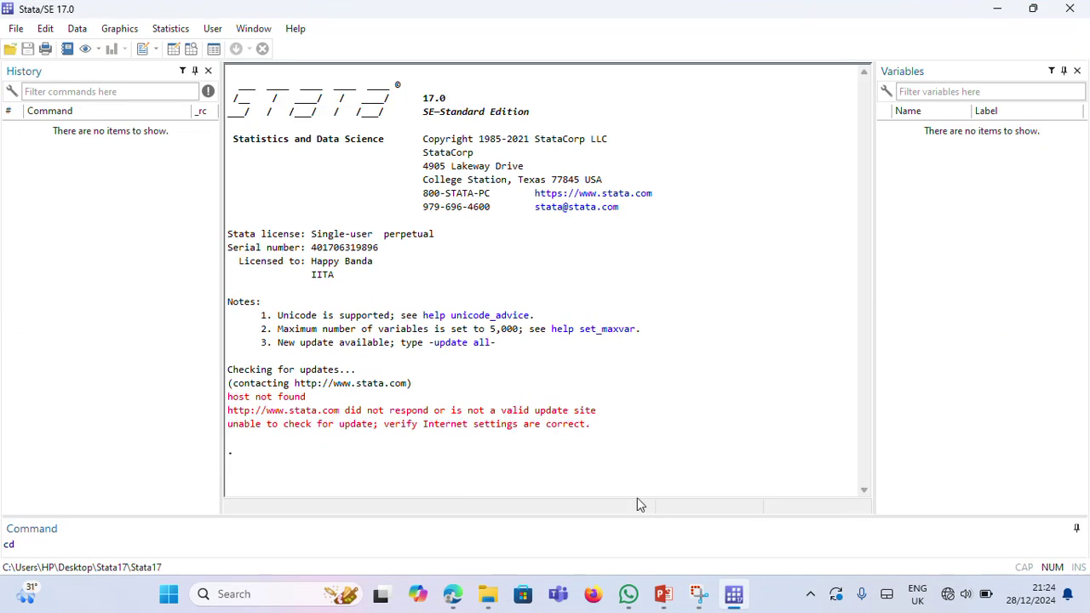
pyautogui.click(38, 545)
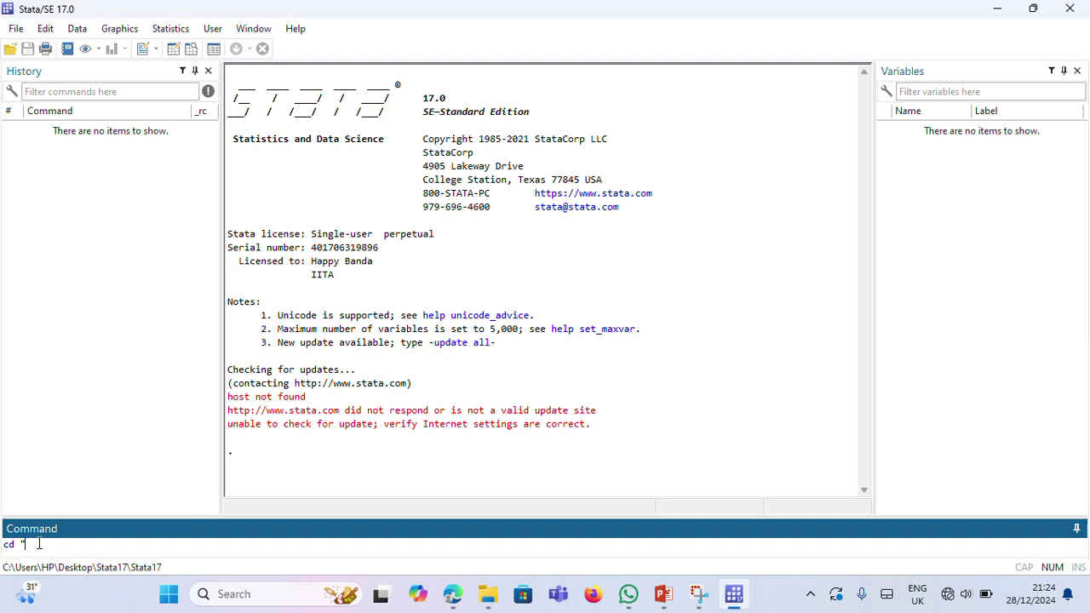
pyautogui.hotkey('ctrl', 'v')
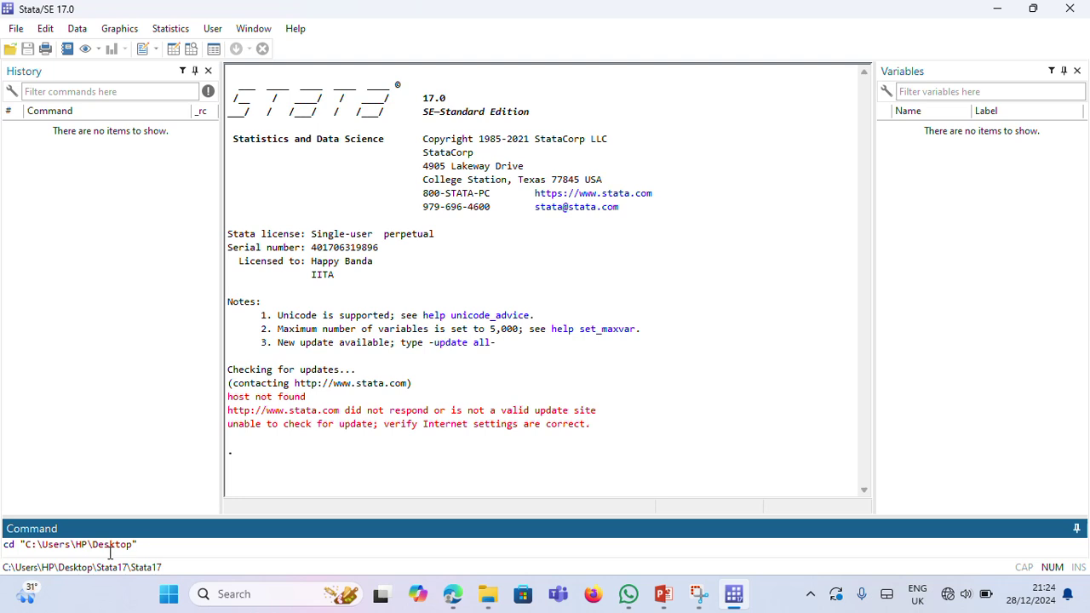
pyautogui.moveTo(158, 552); pyautogui.dragTo(4, 547)
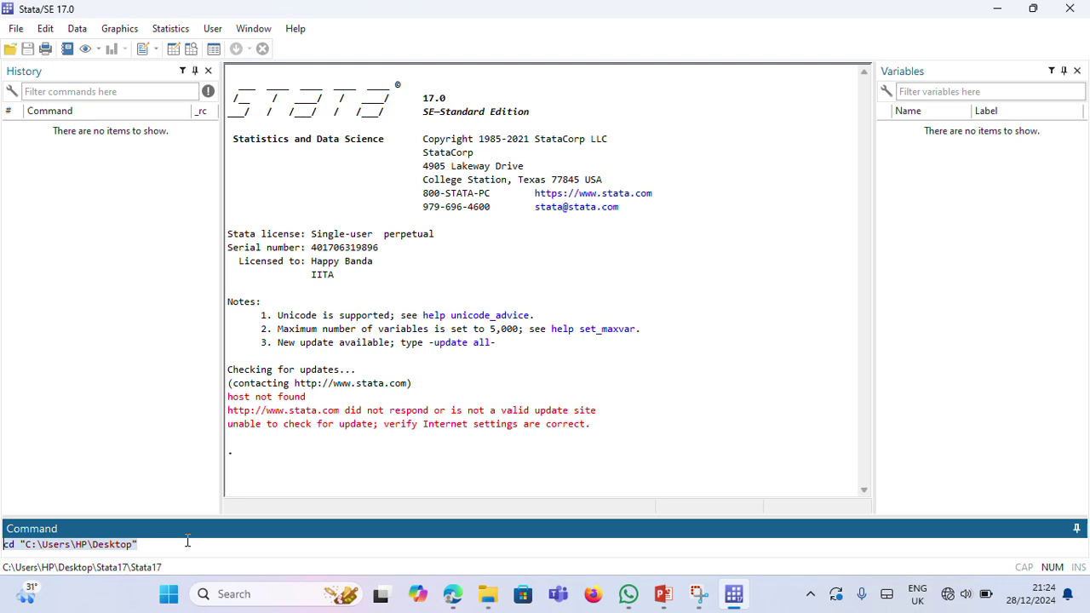
pyautogui.click(161, 550)
pyautogui.moveTo(157, 549); pyautogui.dragTo(20, 547)
pyautogui.hotkey('ctrl', 'c')
pyautogui.click(194, 543)
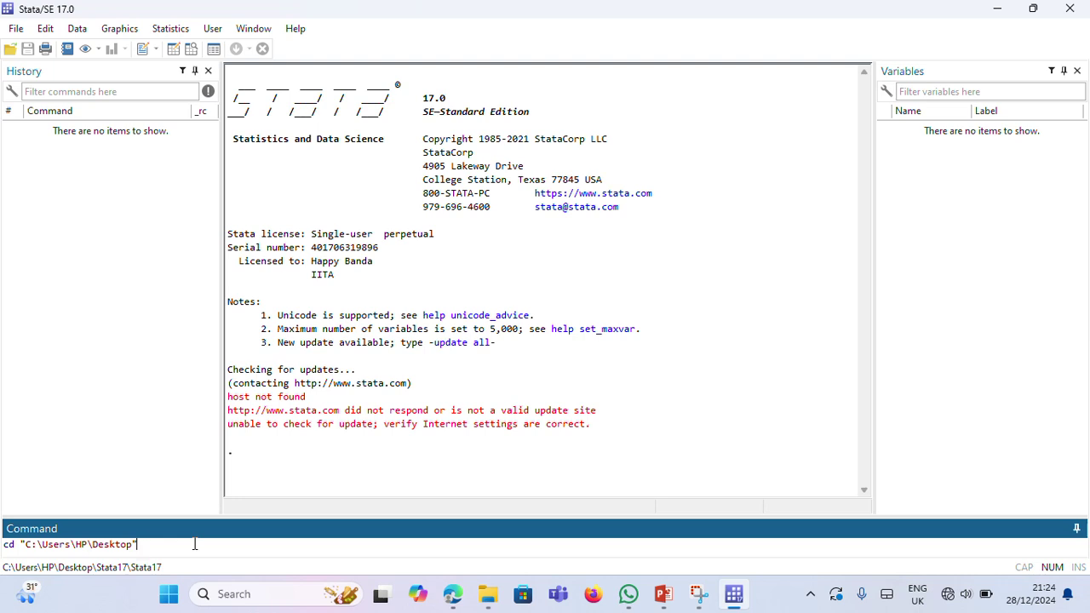
pyautogui.press('Return')
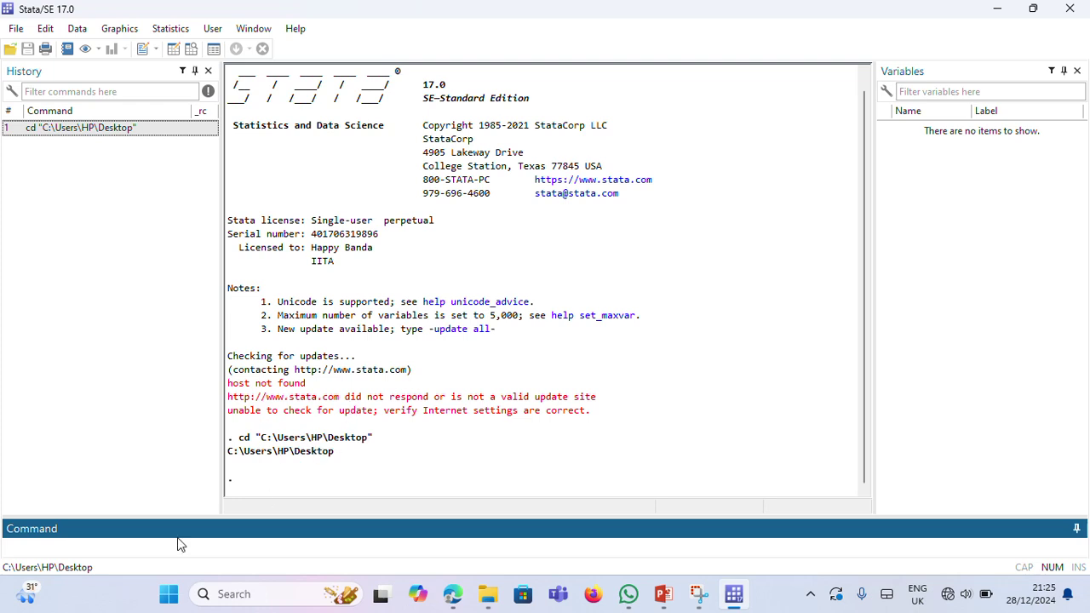
# Enter the command use "C:\Users\HP\Desktop\lesson1 data" without running it, reusing the copied folder path
pyautogui.write('use "')
pyautogui.hotkey('ctrl', 'v')
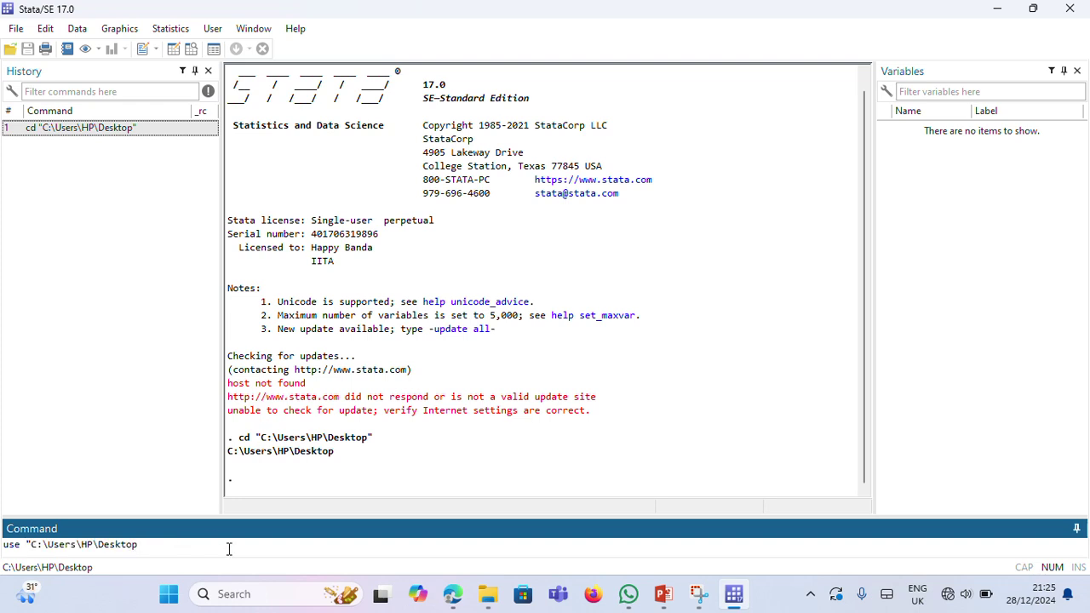
pyautogui.click(98, 545)
pyautogui.click(167, 544)
pyautogui.write('\\lesson1 data"')
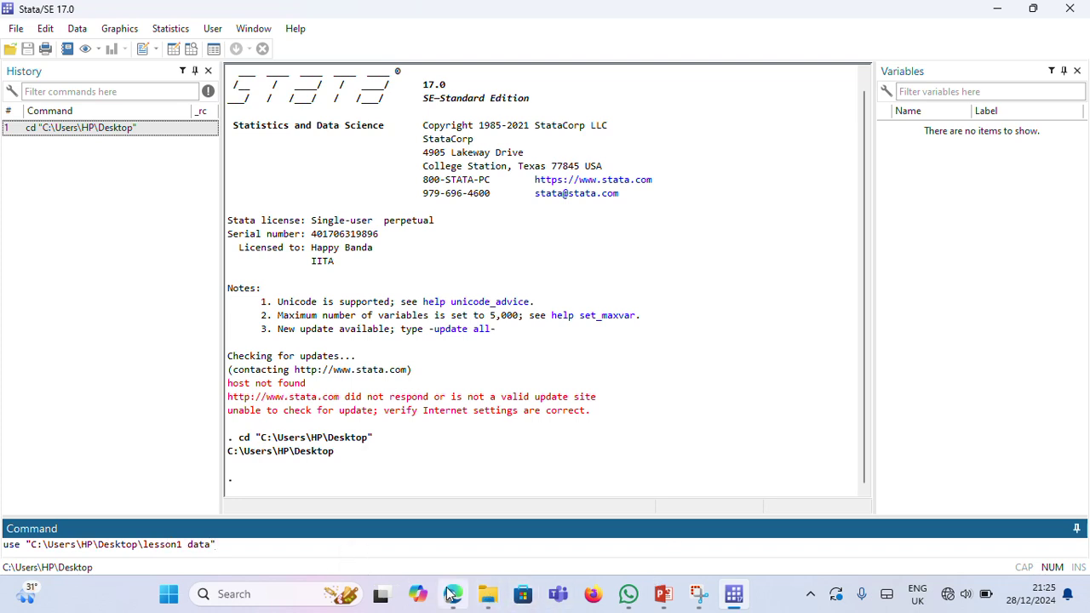
# Check the data file's name on the desktop, and run the prepared use command in Stata to load the data set
pyautogui.click(484, 597)
pyautogui.moveTo(502, 538)
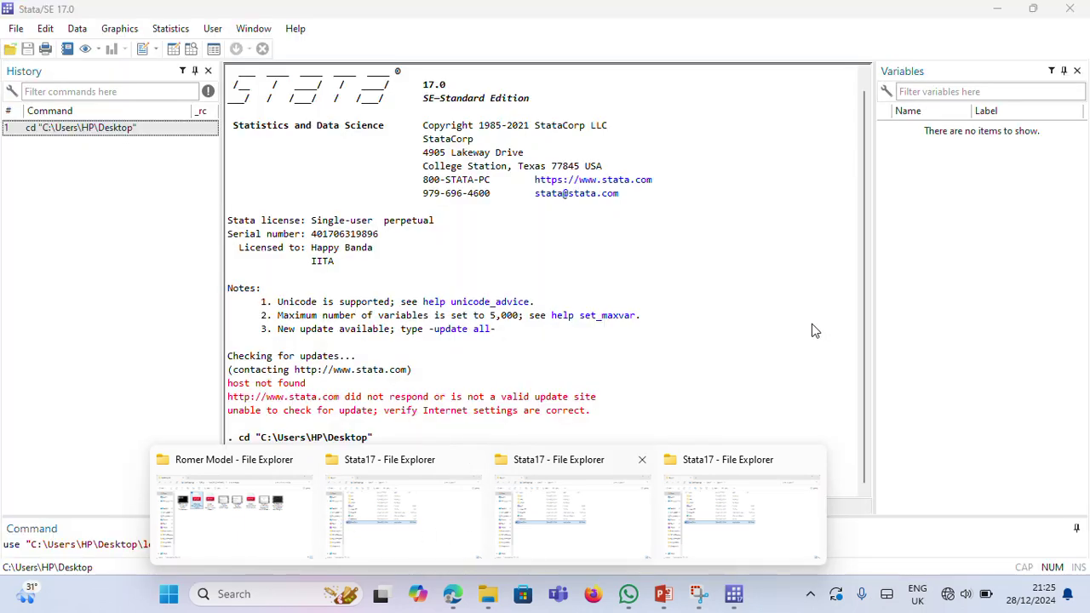
pyautogui.click(995, 8)
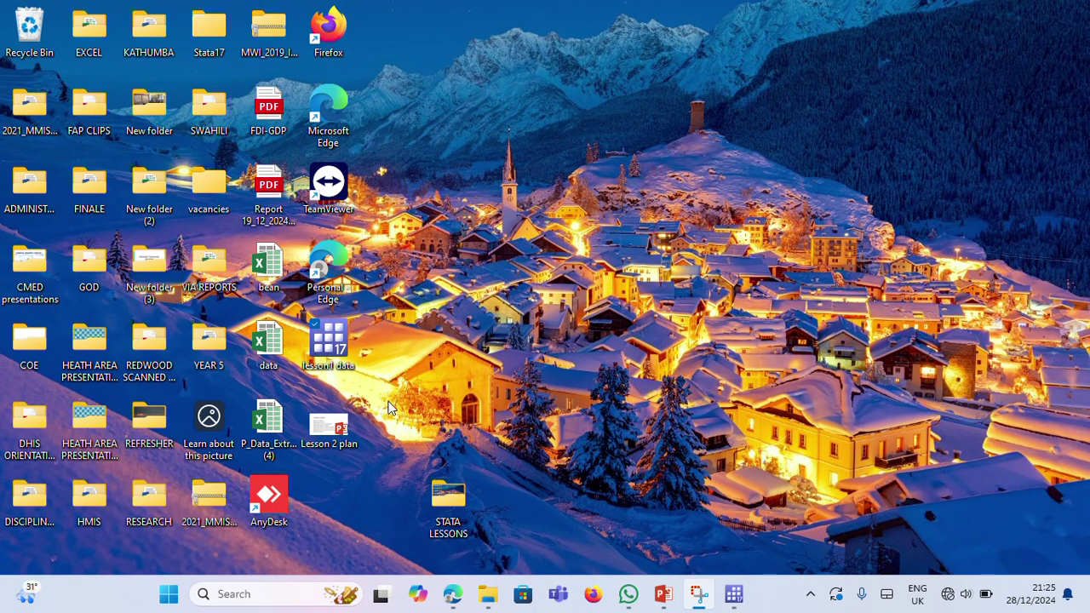
pyautogui.click(734, 595)
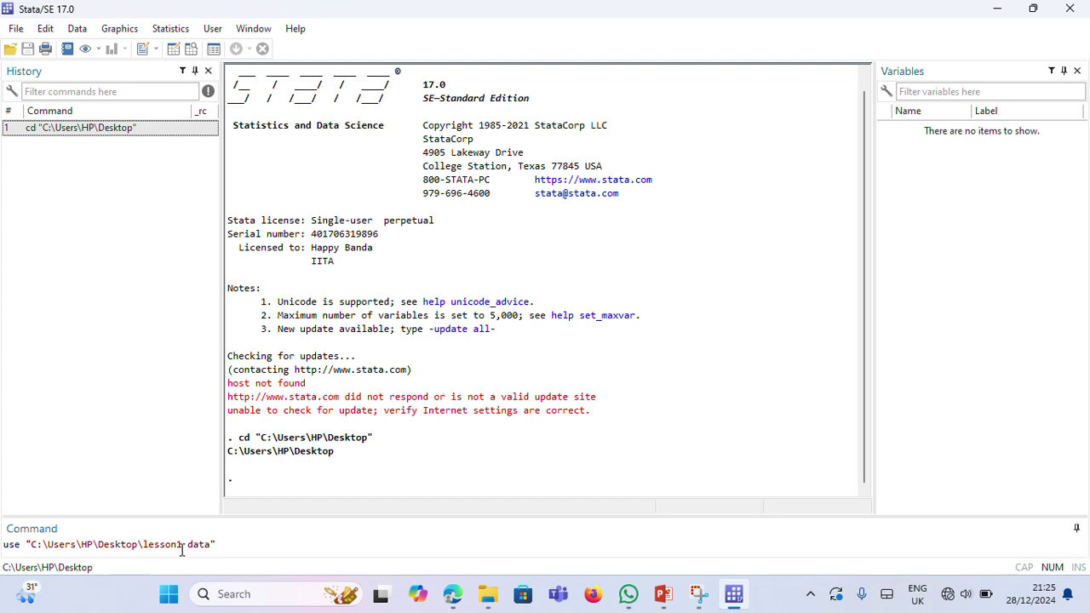
pyautogui.moveTo(143, 543); pyautogui.dragTo(204, 547)
pyautogui.click(244, 541)
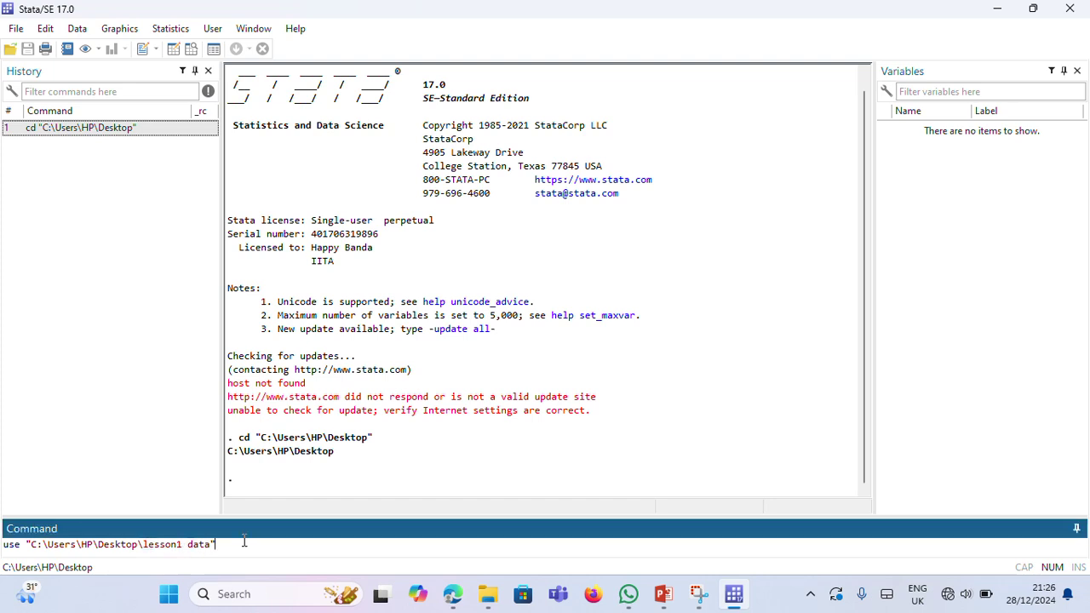
pyautogui.press('Return')
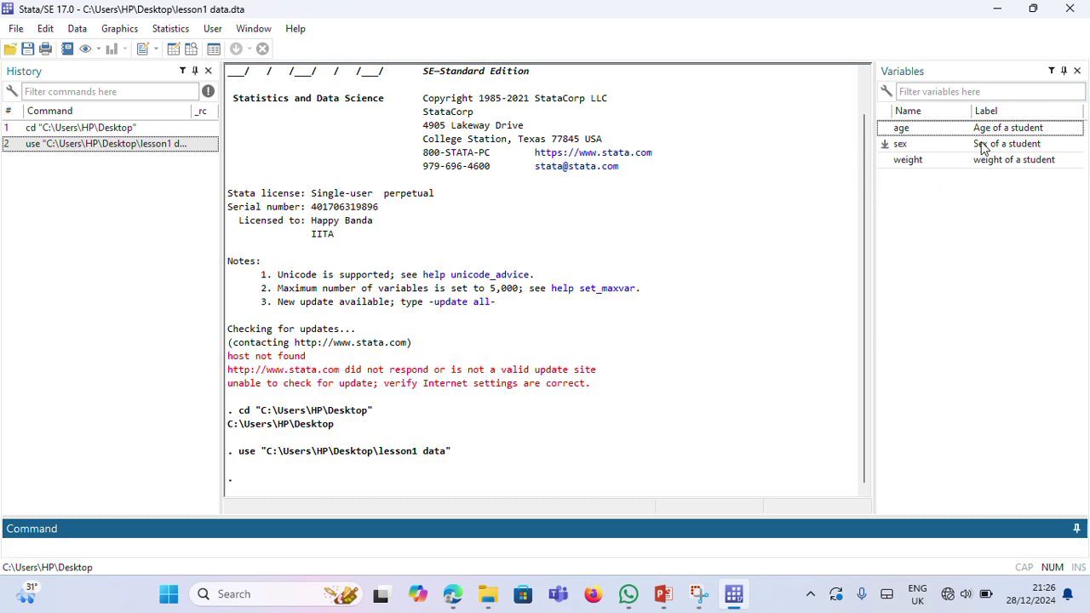
# Run describe to list the loaded data set's variables, storage types and labels
pyautogui.write('describe')
pyautogui.press('Return')
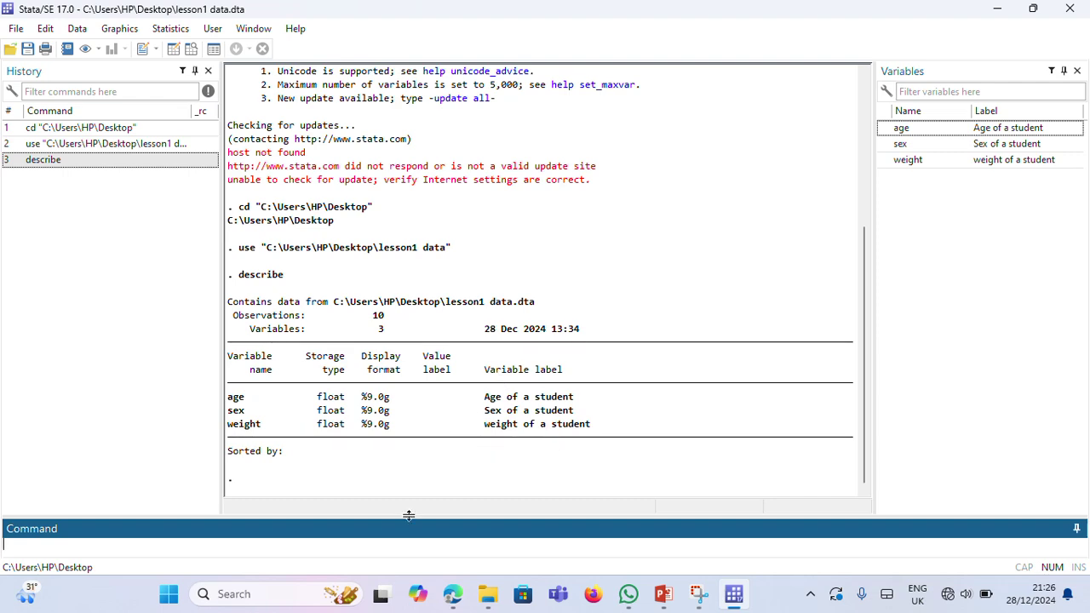
# Switch to PowerPoint and review the Lesson 2 plan, highlighting the item "Label defining values in categorical variables"
pyautogui.click(663, 593)
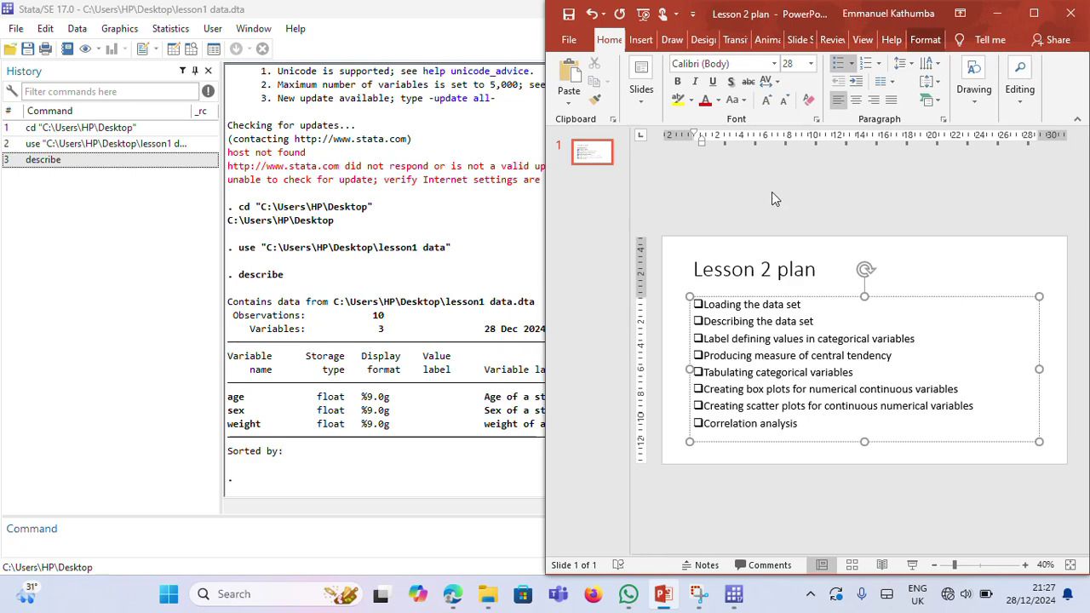
pyautogui.click(1032, 13)
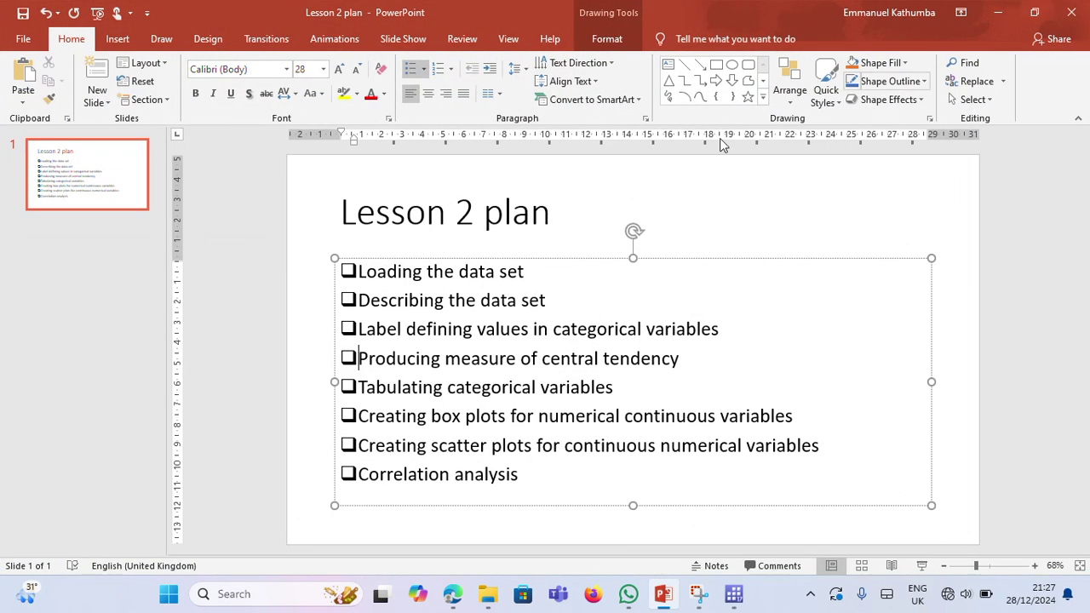
pyautogui.doubleClick(412, 333)
pyautogui.click(412, 334)
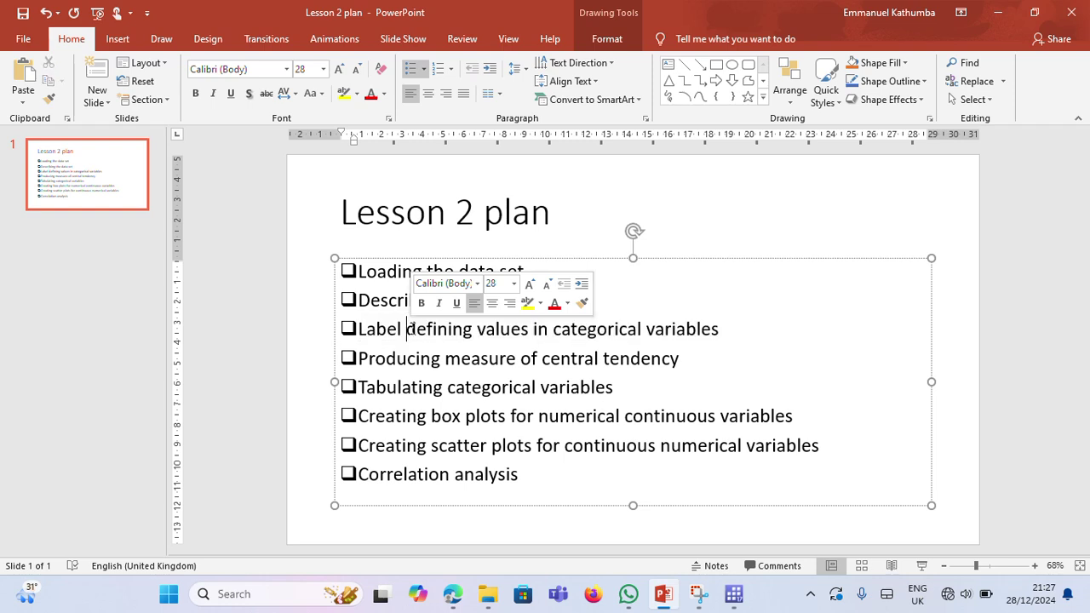
pyautogui.tripleClick(413, 334)
pyautogui.click(412, 334)
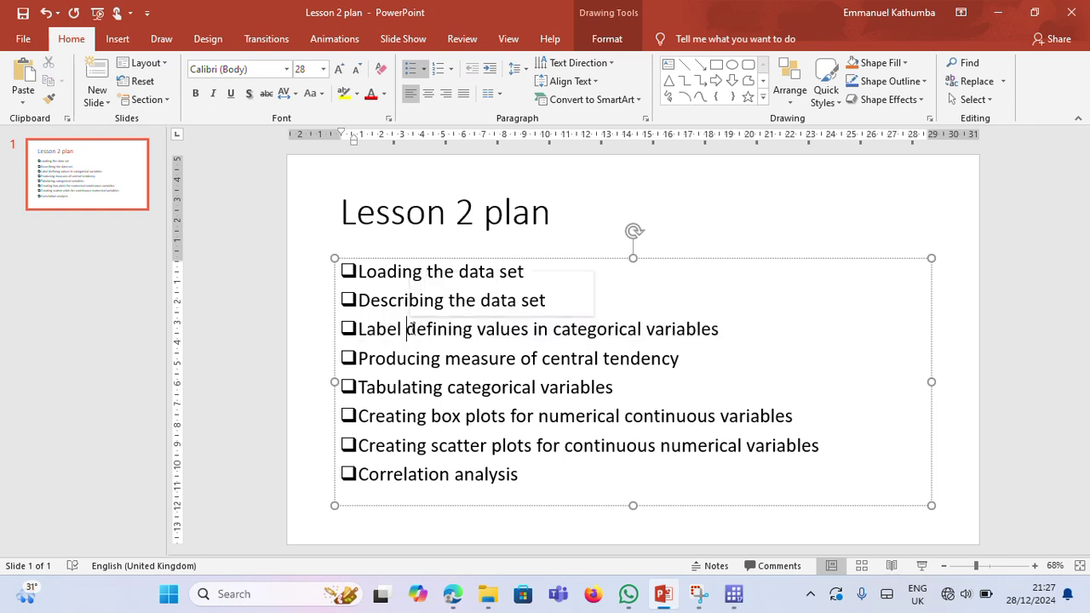
pyautogui.moveTo(721, 329); pyautogui.dragTo(351, 332)
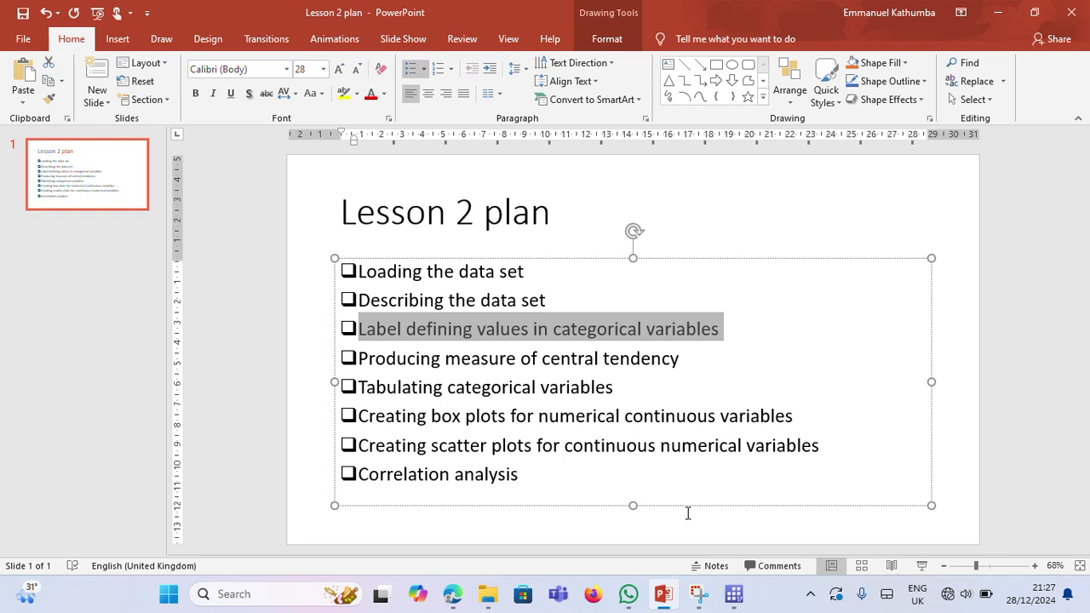
# Switch to Stata and run label define sex 1"Female" 2"Male" to create the value label
pyautogui.click(736, 595)
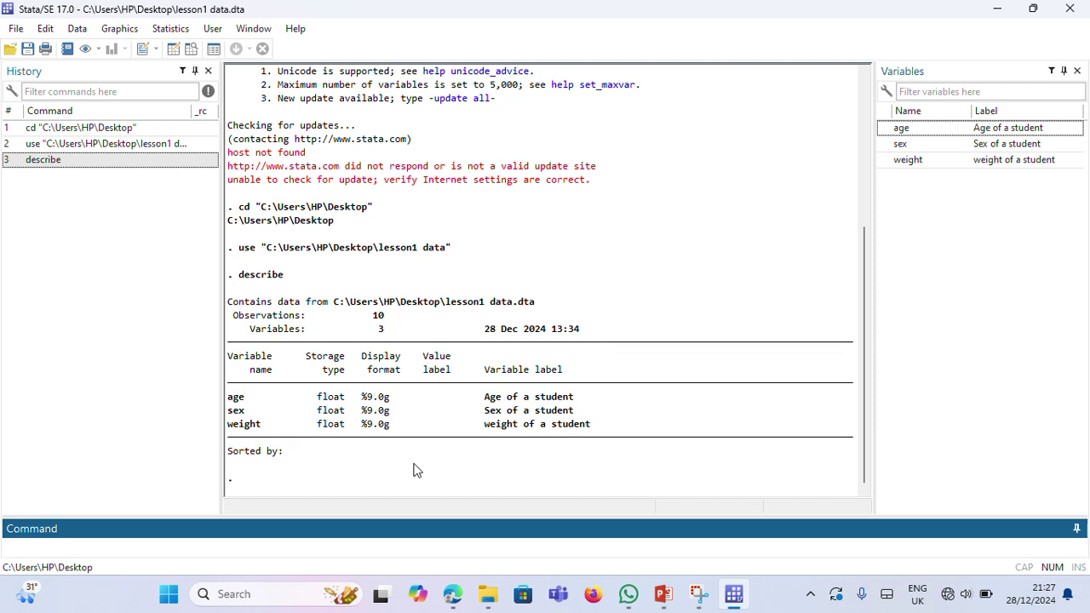
pyautogui.write('label define sex 1"Females')
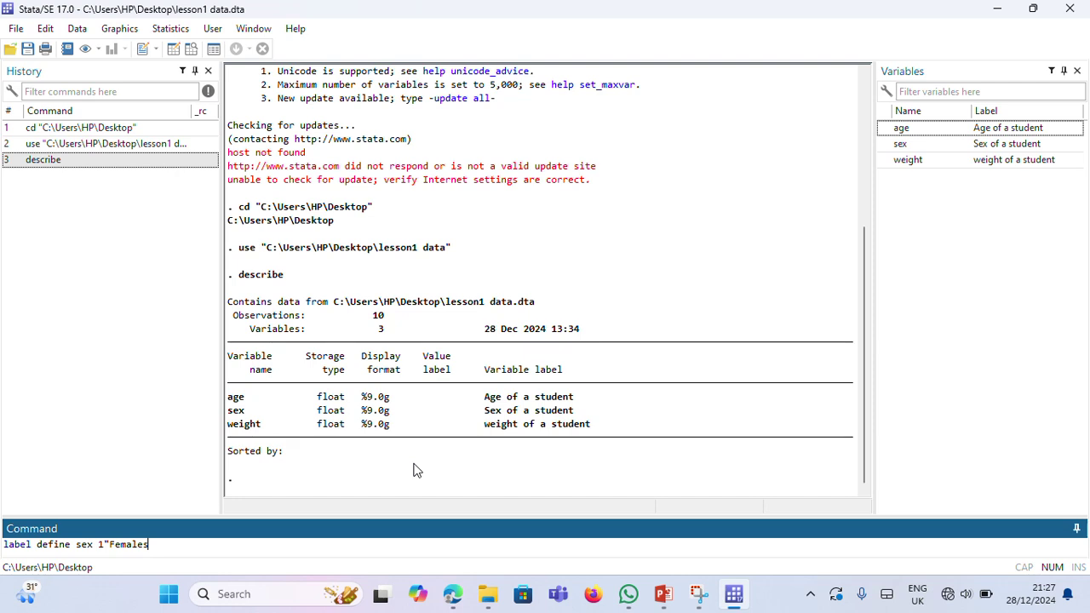
pyautogui.press('BackSpace')
pyautogui.write('" 2"MALE')
pyautogui.press('capslock')
pyautogui.press('BackSpace')
pyautogui.press('BackSpace')
pyautogui.press('BackSpace')
pyautogui.press('BackSpace')
pyautogui.write('ale"')
pyautogui.moveTo(202, 546); pyautogui.dragTo(2, 547)
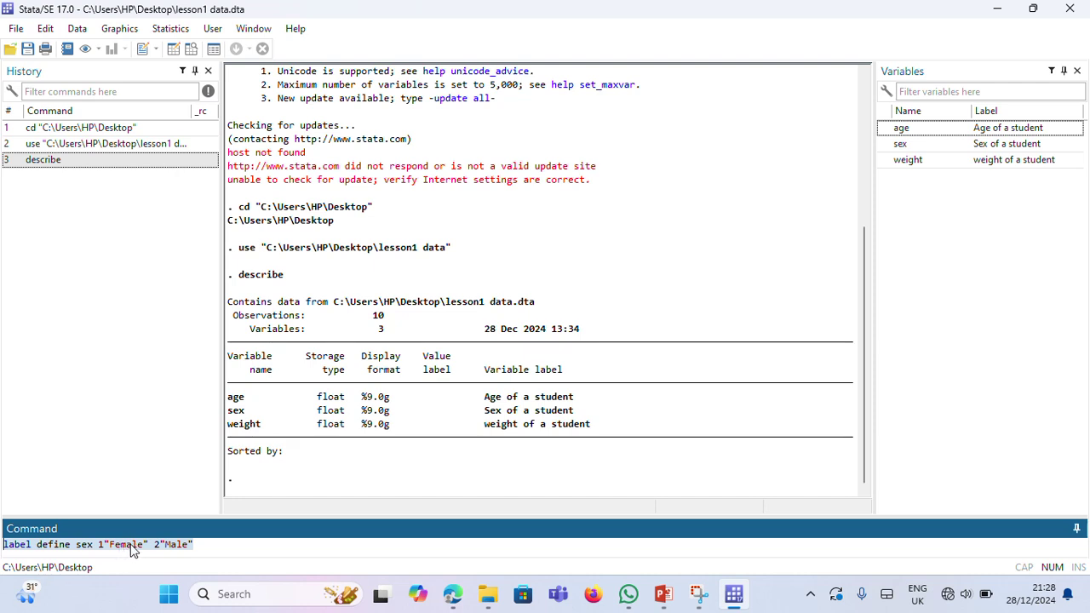
pyautogui.click(206, 543)
pyautogui.press('Return')
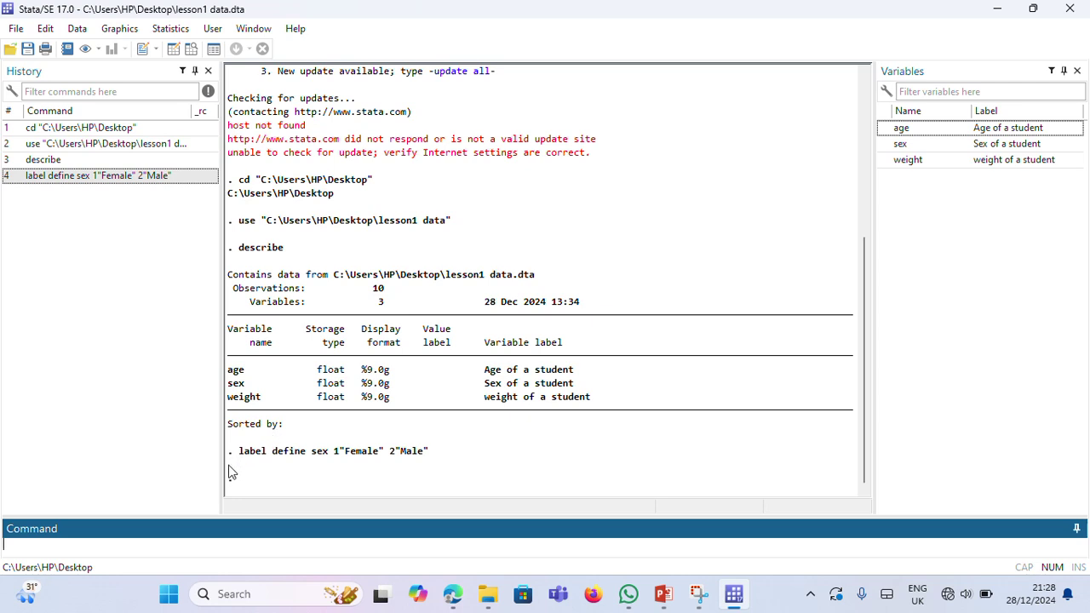
# Attach the sex value label to the sex variable with label values sex sex
pyautogui.write('label values sex sex')
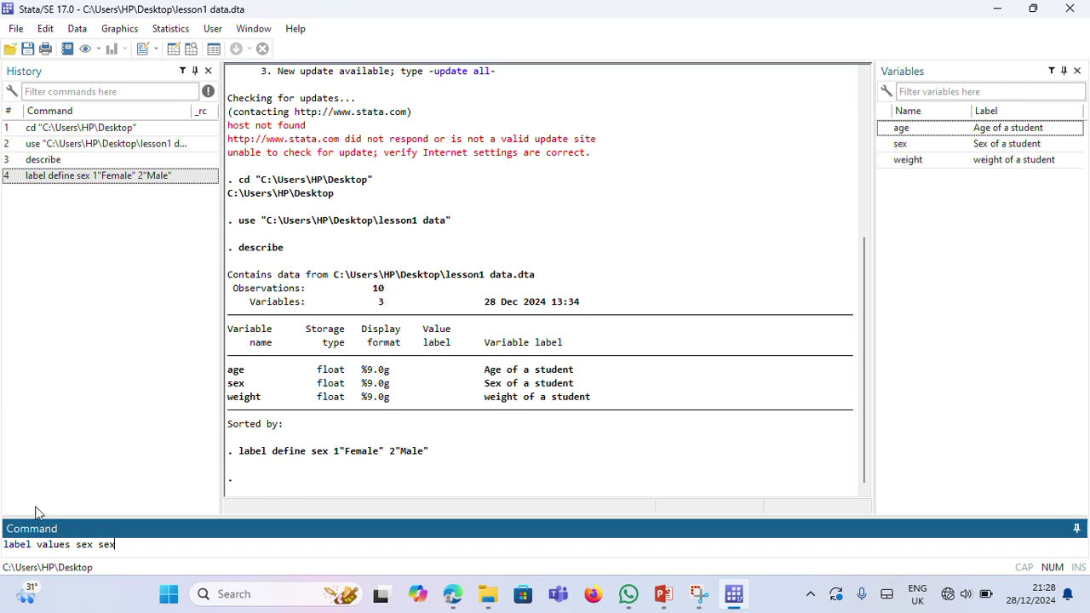
pyautogui.press('Return')
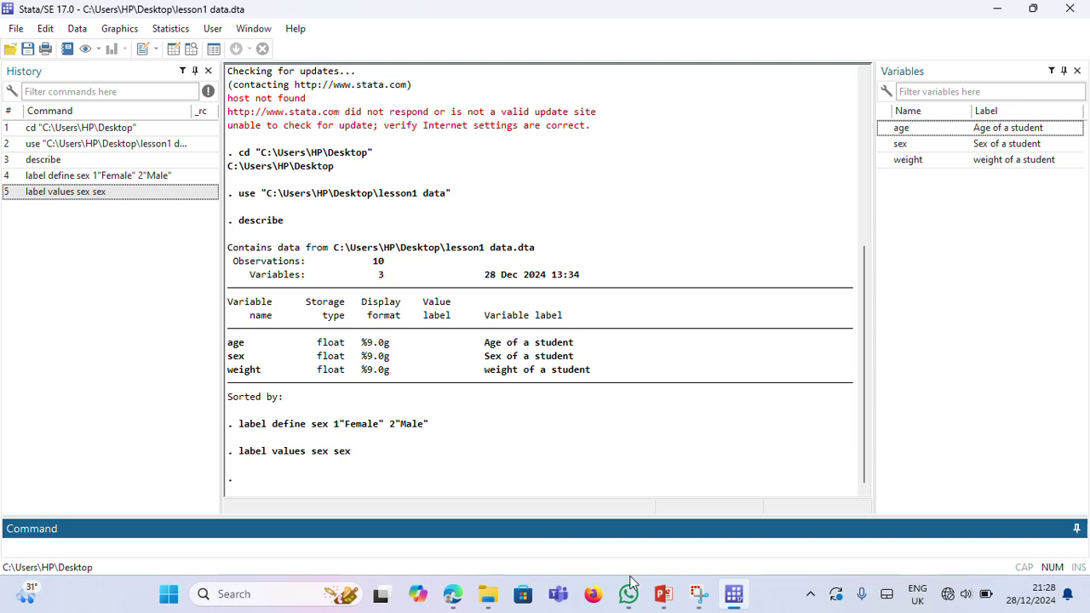
# Run tabulate sex to produce the frequency table of the sex variable
pyautogui.write('tabuulate sex')
pyautogui.click(26, 544)
pyautogui.press('BackSpace')
pyautogui.press('BackSpace')
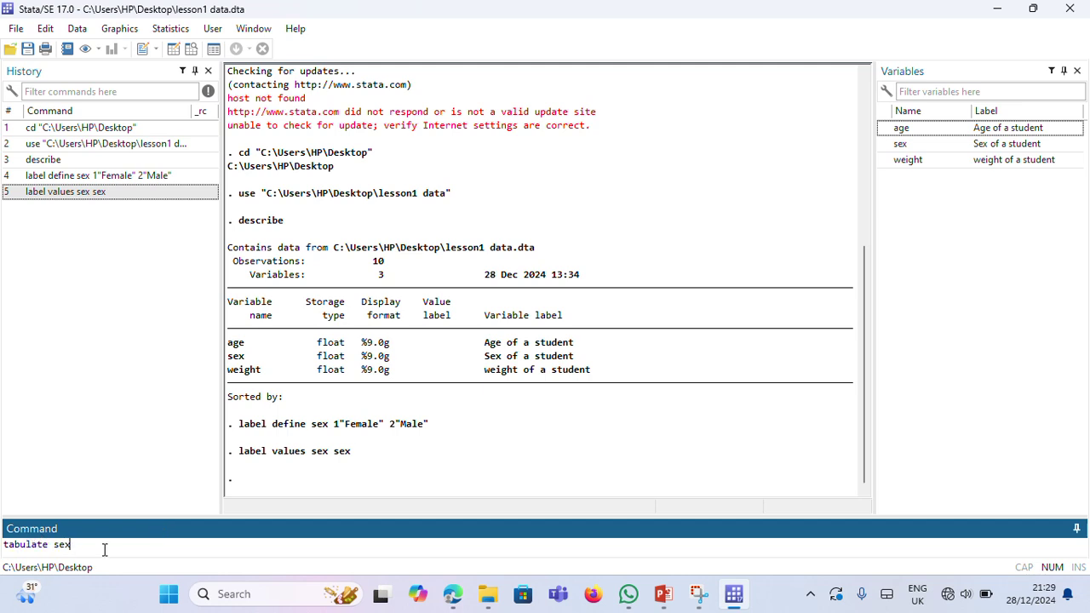
pyautogui.press('Return')
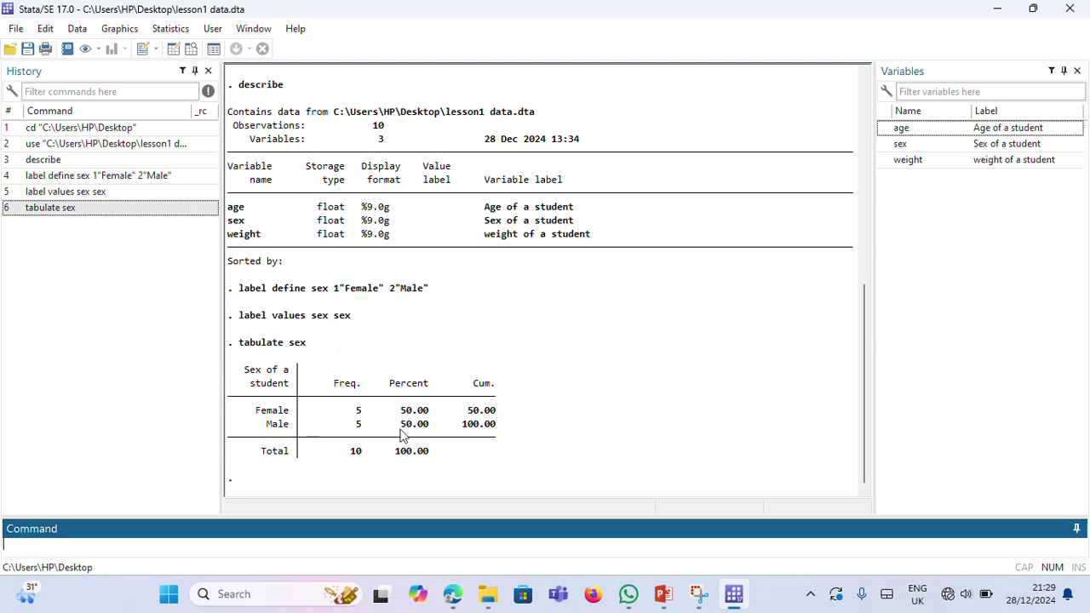
pyautogui.scroll(2, 441, 397)
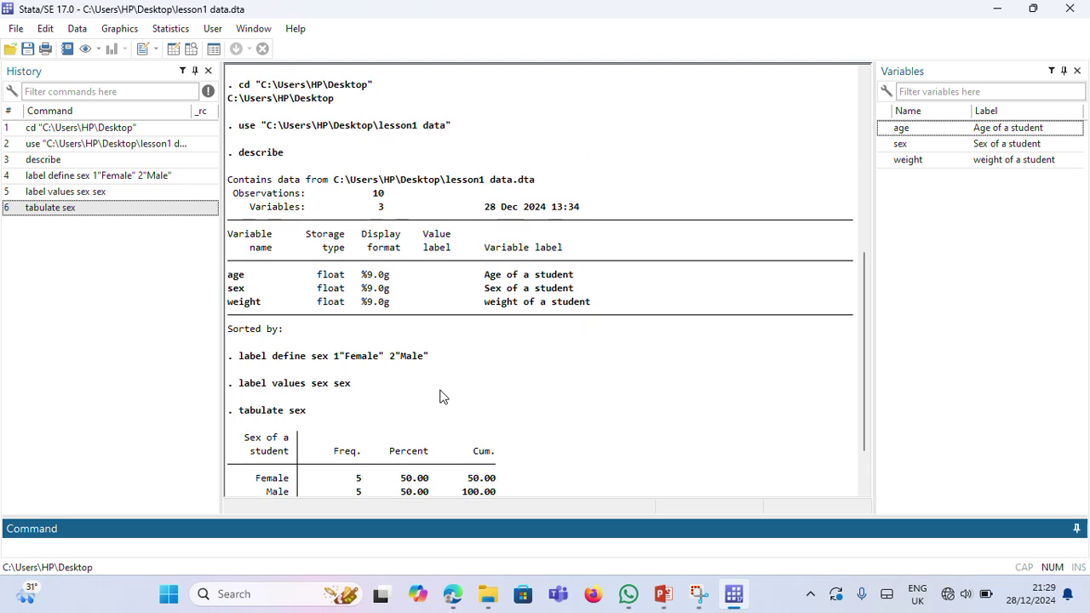
pyautogui.scroll(-2, 440, 397)
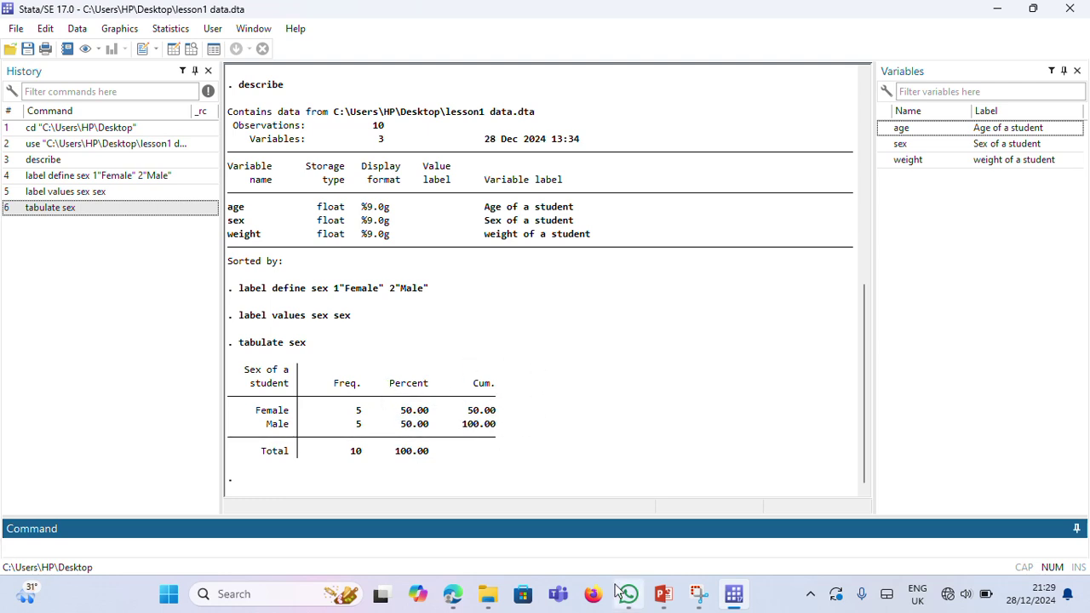
# Switch to PowerPoint and review the Lesson 2 plan items from "Loading the data set" through "Producing measure of central tendency"
pyautogui.click(664, 593)
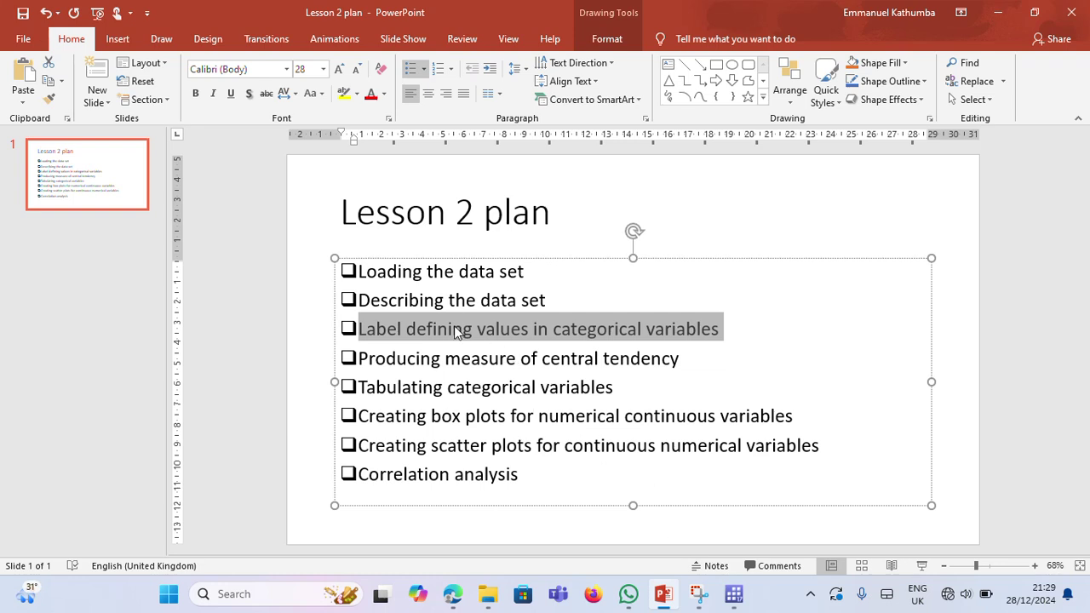
pyautogui.click(442, 273)
pyautogui.doubleClick(442, 272)
pyautogui.tripleClick(435, 300)
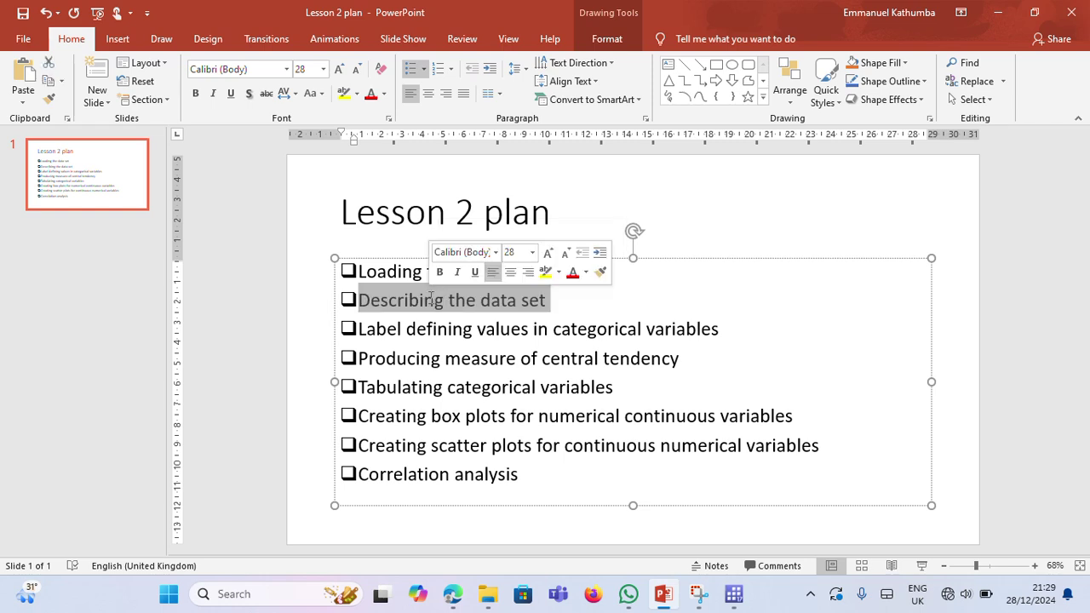
pyautogui.click(433, 300)
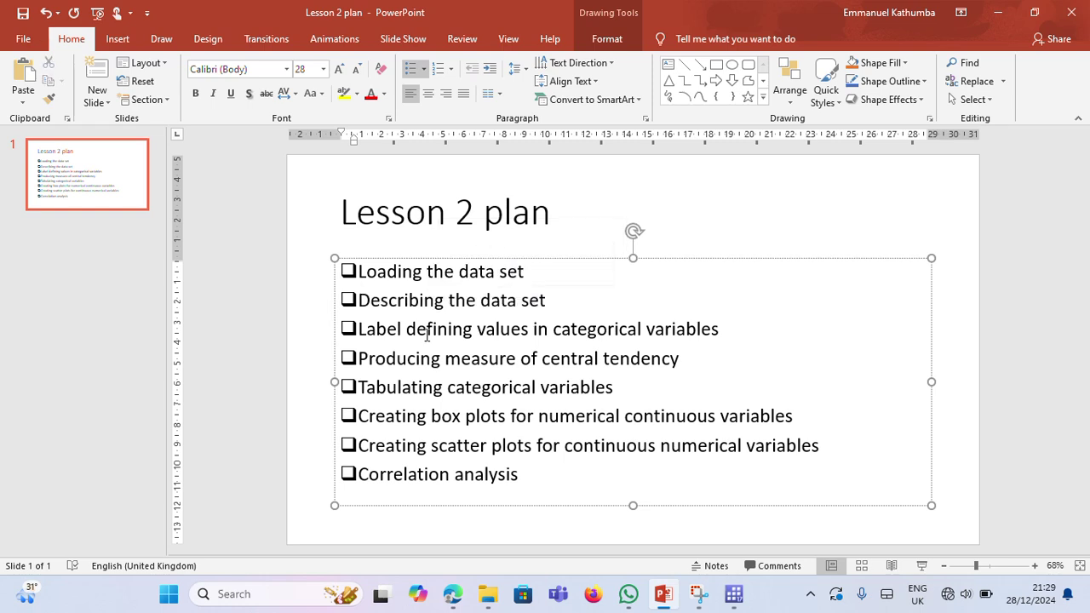
pyautogui.doubleClick(426, 331)
pyautogui.tripleClick(427, 331)
pyautogui.click(426, 330)
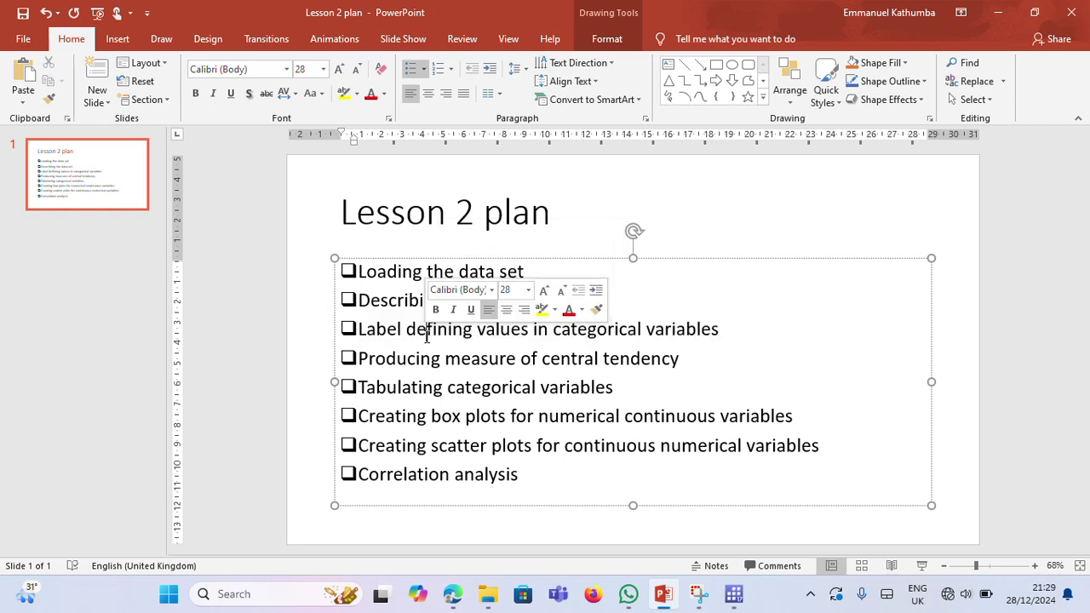
pyautogui.doubleClick(459, 363)
pyautogui.tripleClick(459, 363)
pyautogui.click(459, 363)
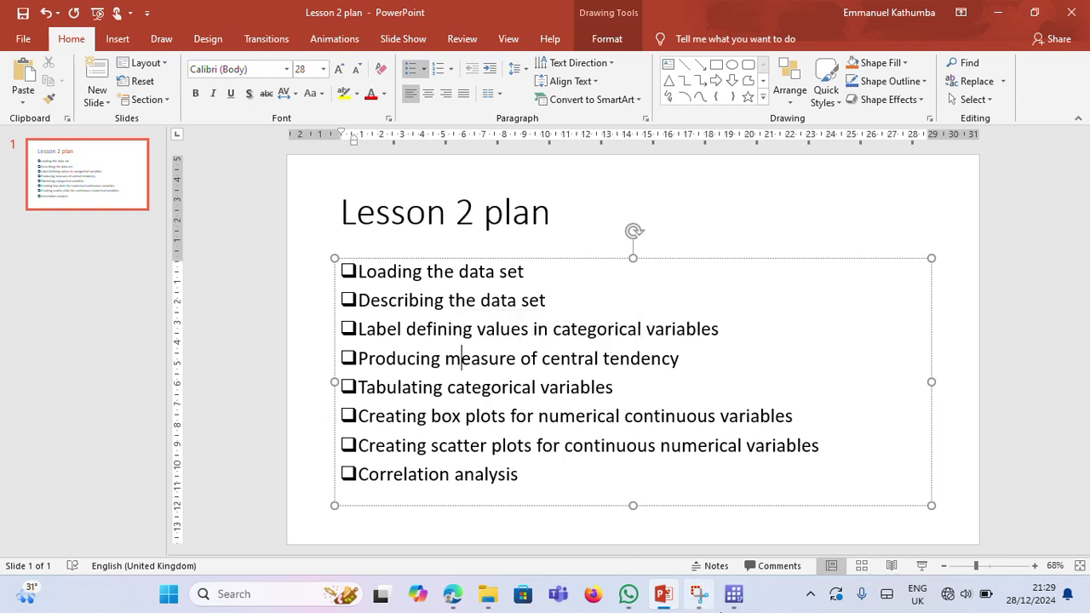
# Switch to Stata, run summarize age weight, and highlight the resulting summary table
pyautogui.click(736, 599)
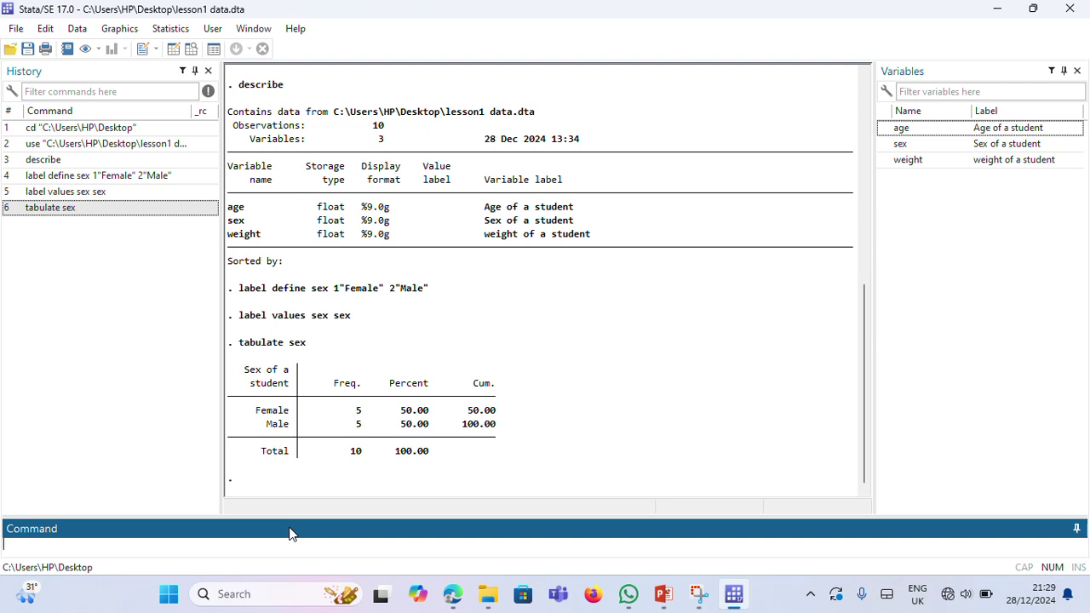
pyautogui.write('summarize age weight')
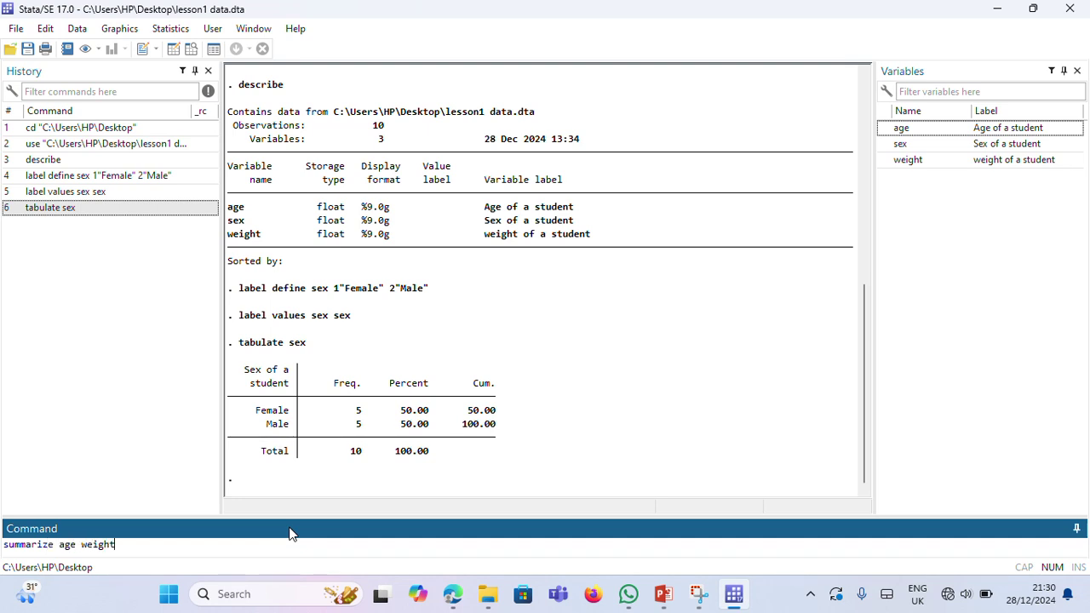
pyautogui.press('Return')
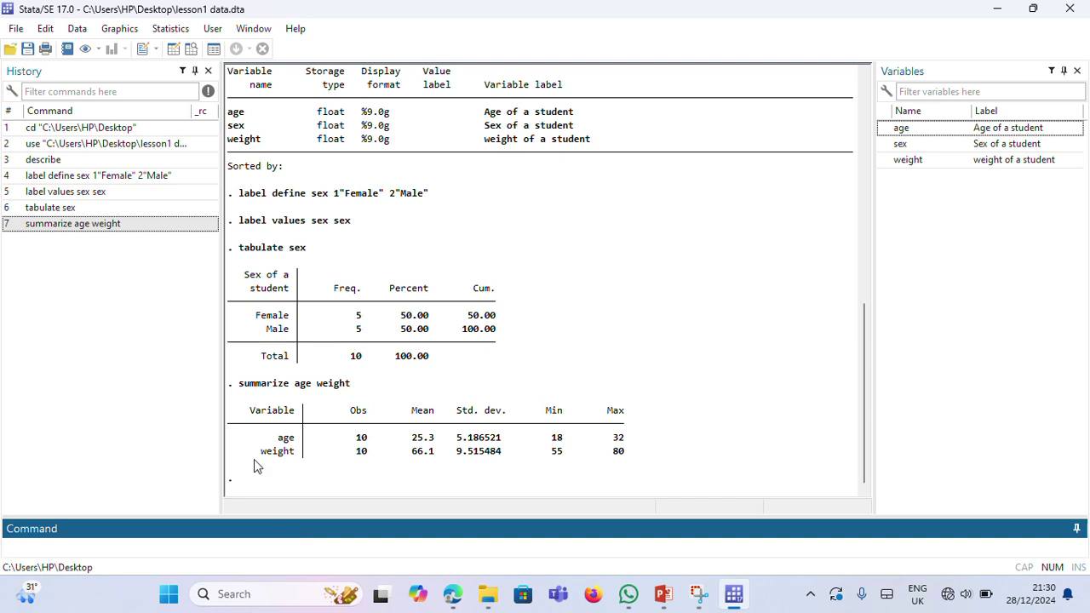
pyautogui.moveTo(237, 385); pyautogui.dragTo(494, 485)
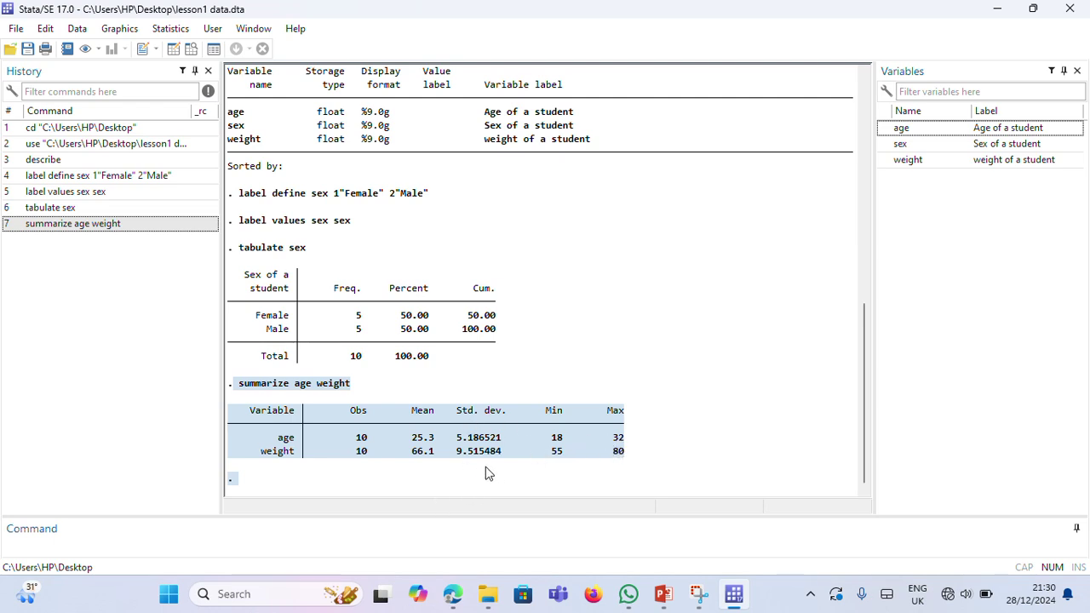
pyautogui.click(418, 543)
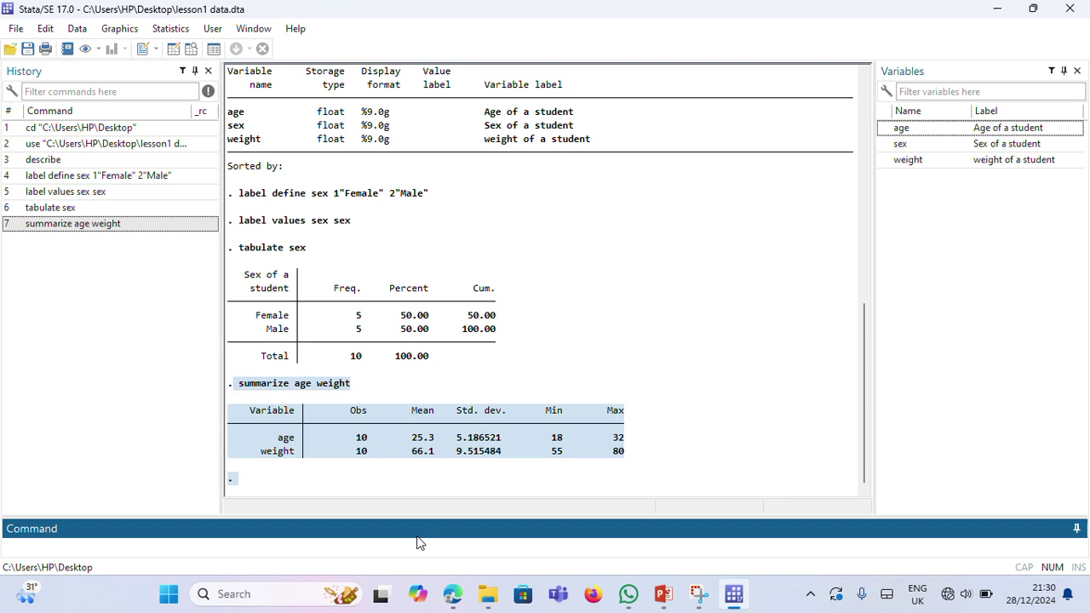
# Check the Lesson 2 plan in PowerPoint, return to Stata and run tabstat age weight, stat(mean median sd min max)
pyautogui.click(666, 606)
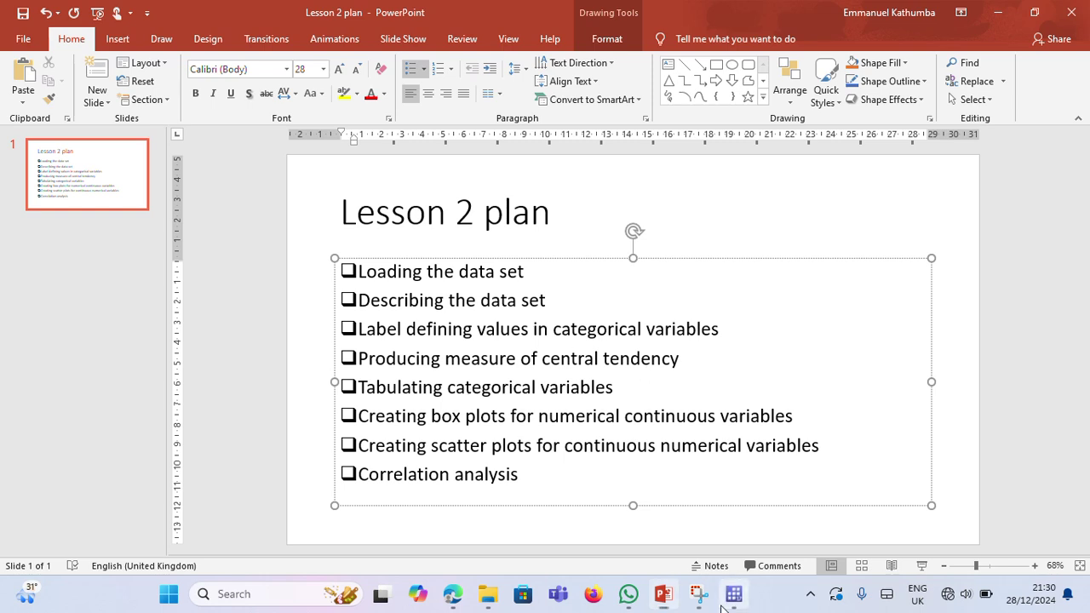
pyautogui.click(734, 594)
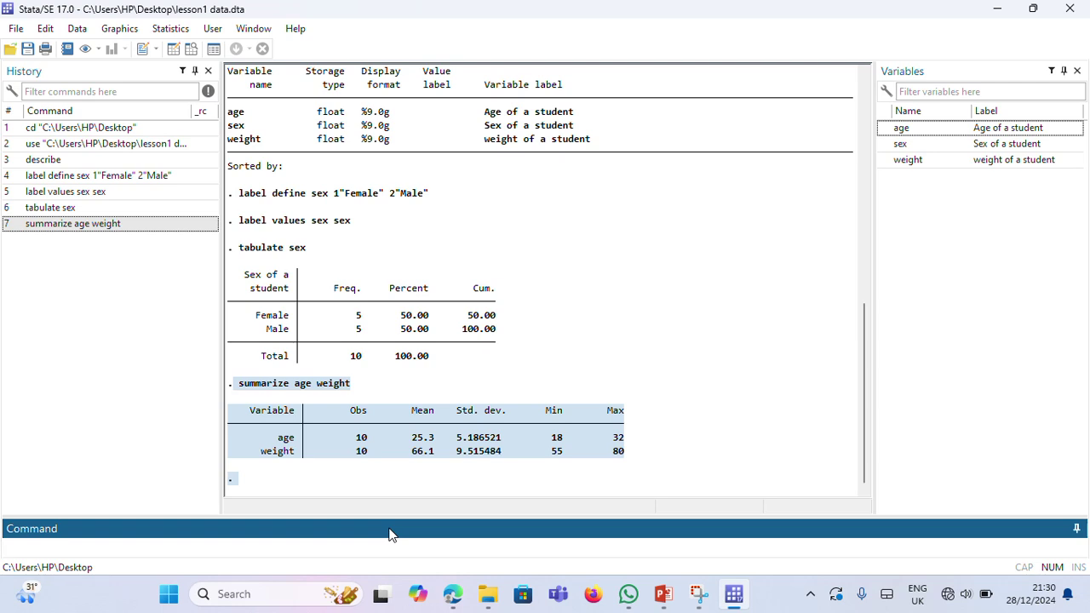
pyautogui.write('tabstat age weight, stat')
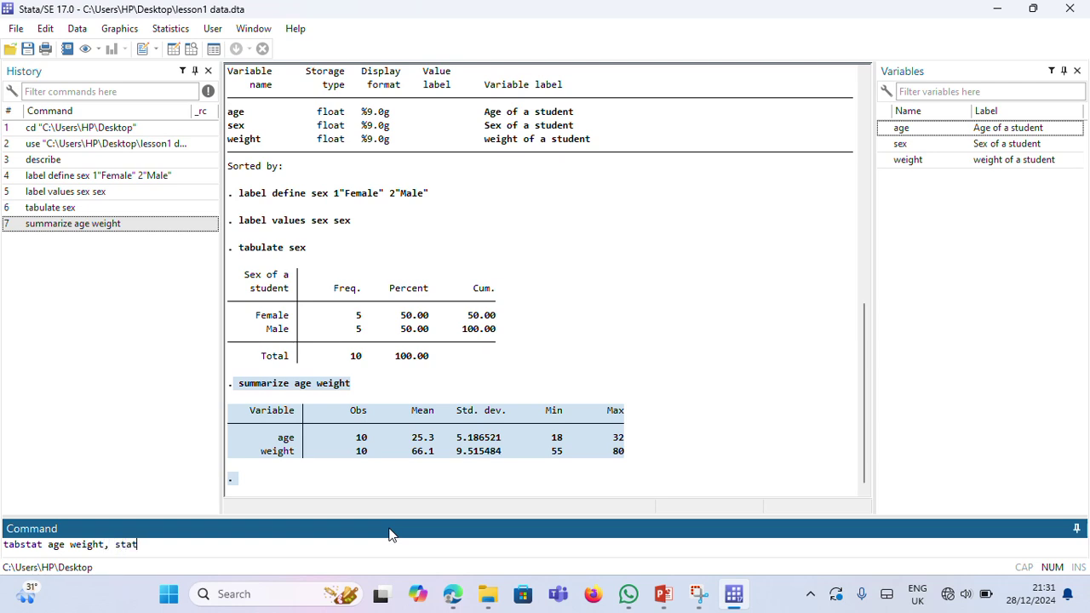
pyautogui.write('(mean median sd min max')
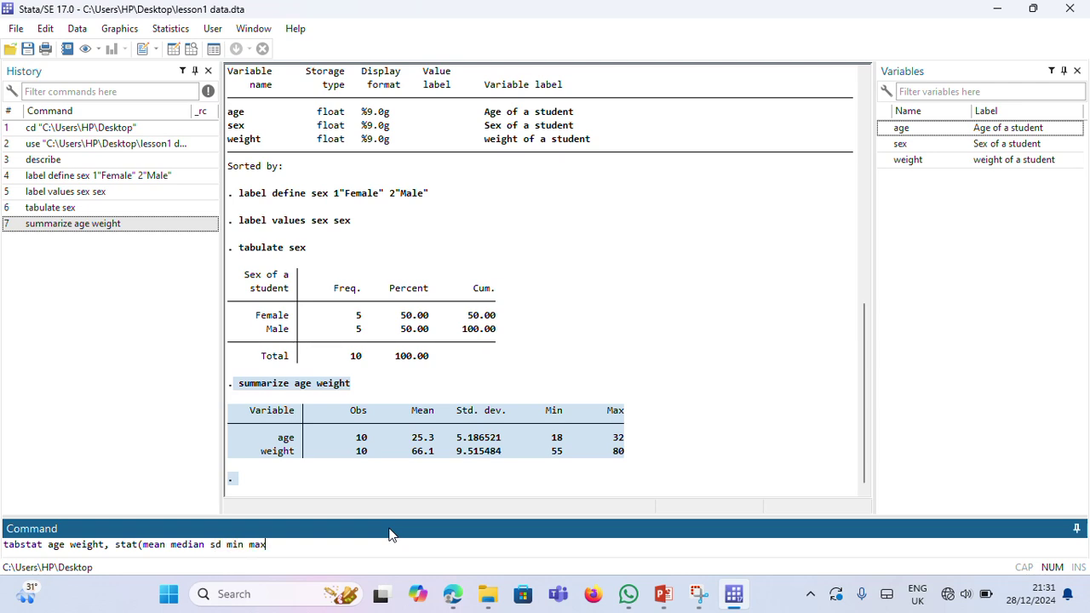
pyautogui.write(')')
pyautogui.press('Return')
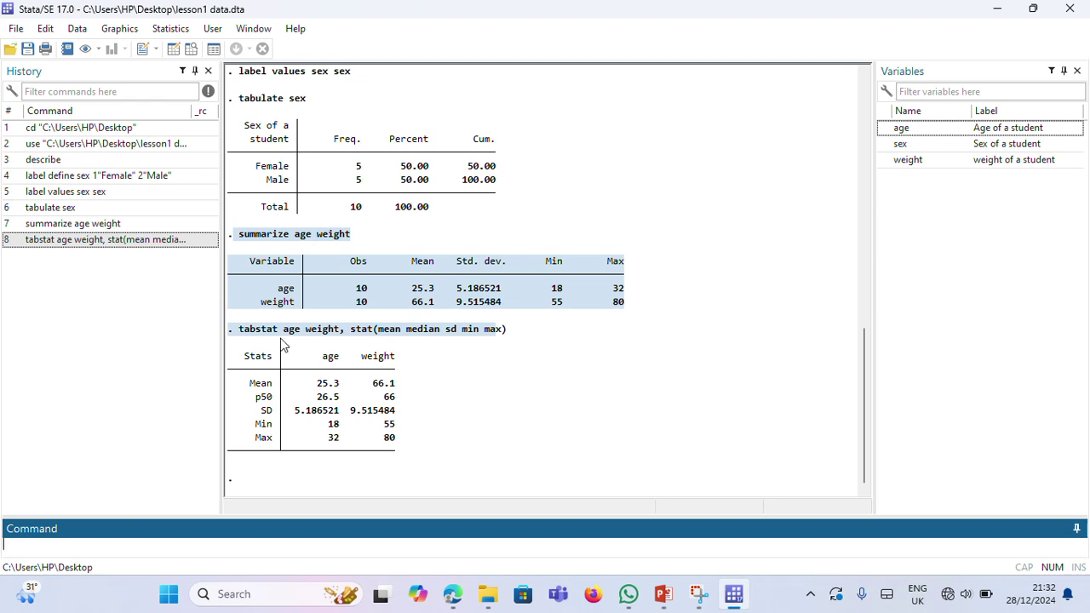
pyautogui.scroll(1, 284, 352)
pyautogui.scroll(15, 284, 352)
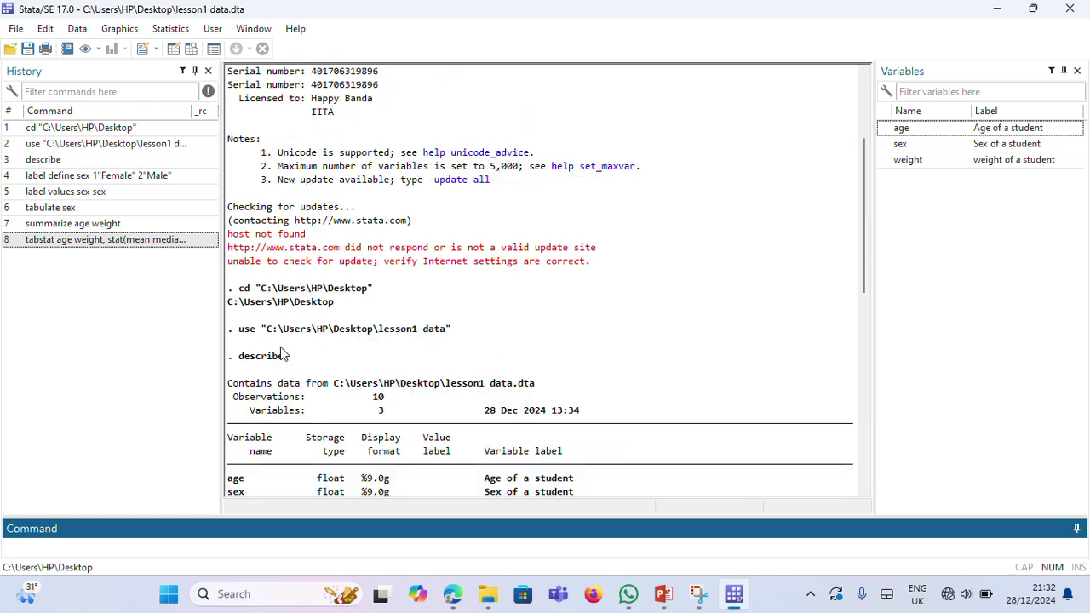
pyautogui.scroll(-16, 284, 352)
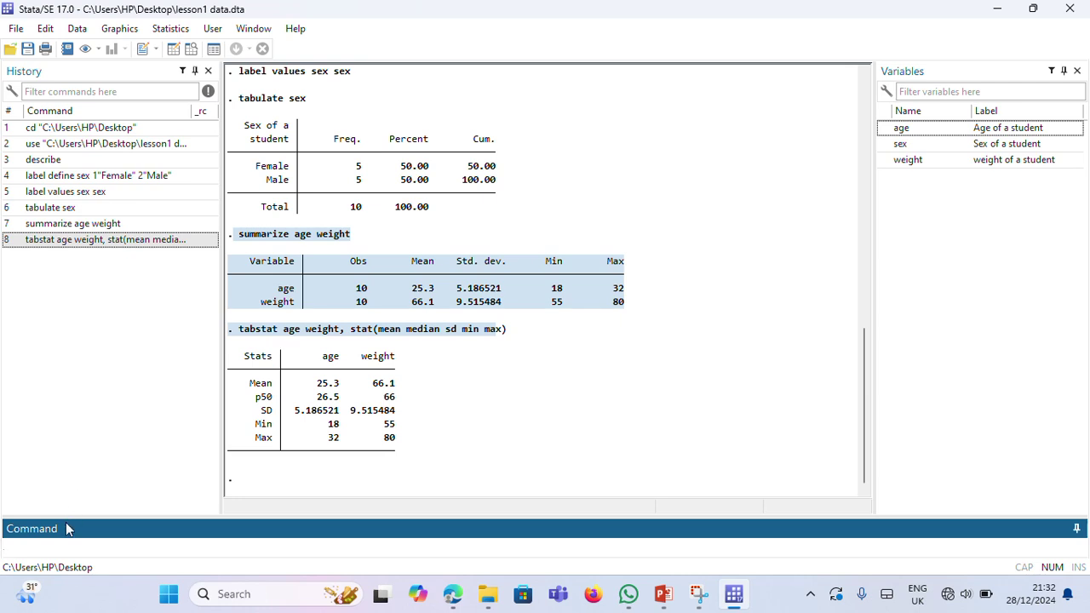
# Check the Lesson 2 plan in PowerPoint, return to Stata and draw box plots with graph box age weight
pyautogui.click(661, 599)
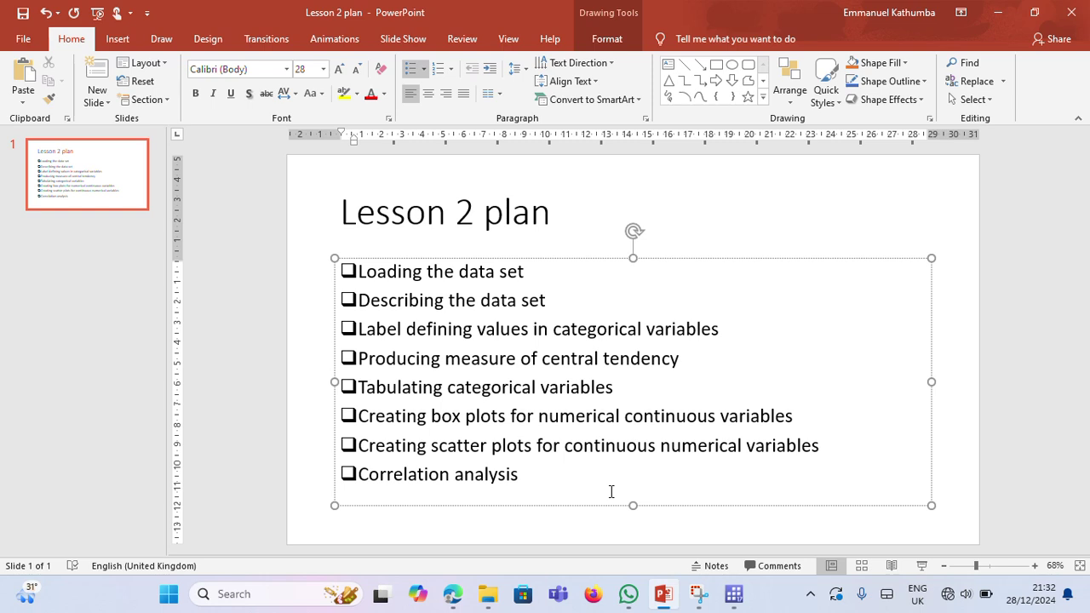
pyautogui.click(734, 593)
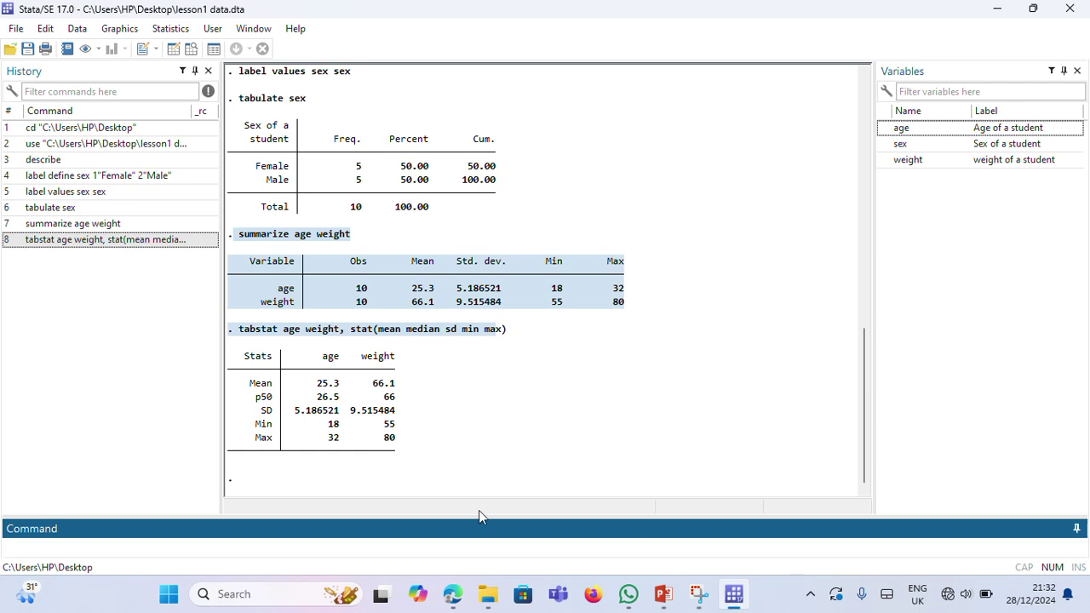
pyautogui.write('grapg')
pyautogui.press('BackSpace')
pyautogui.write('h box age weight')
pyautogui.press('Return')
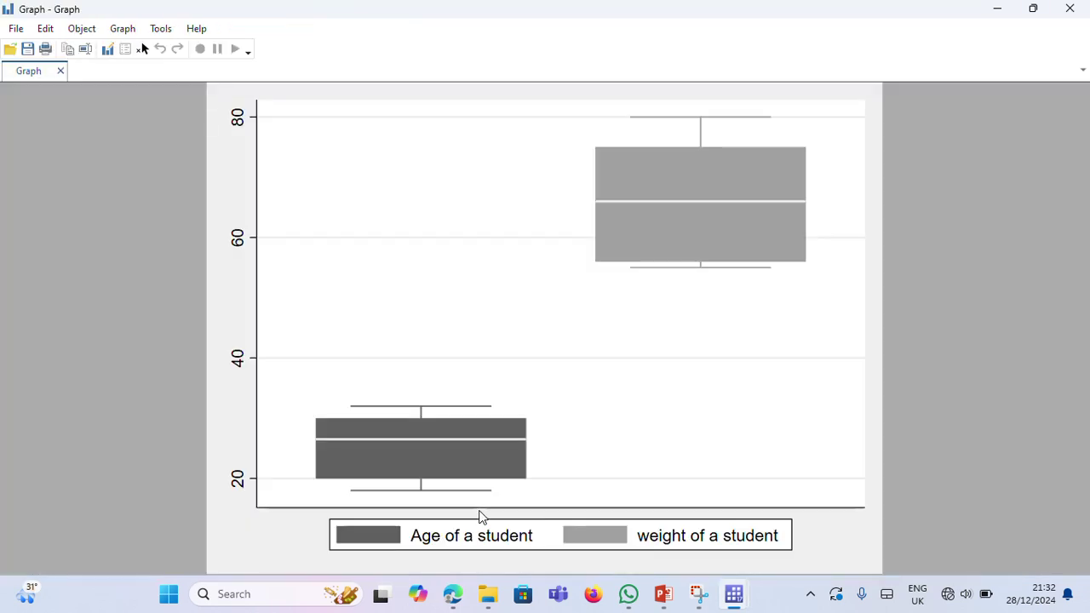